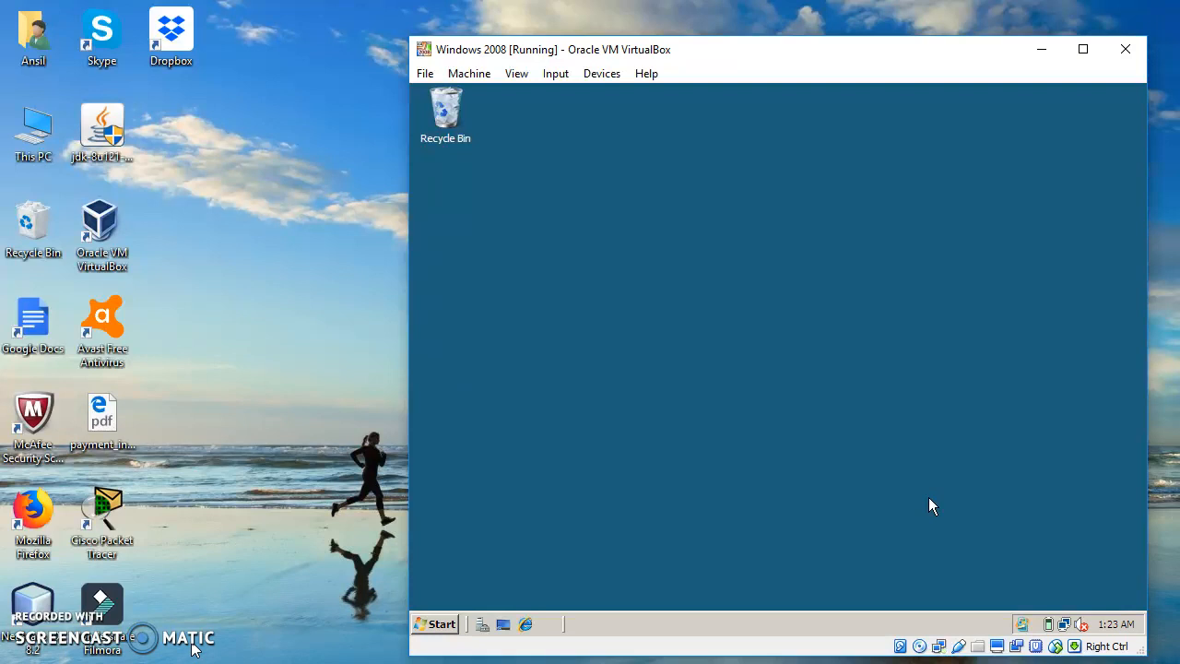
# Open Server Manager and start the Add Roles wizard from the server's Roles overview
pyautogui.click(534, 253)
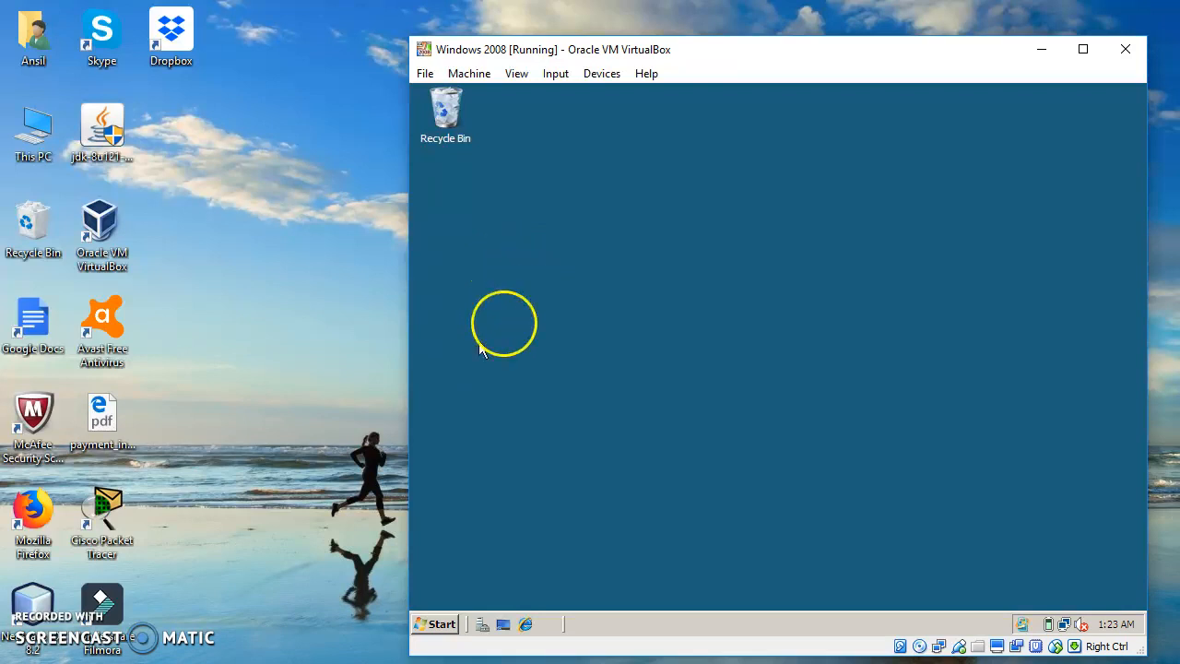
pyautogui.click(482, 628)
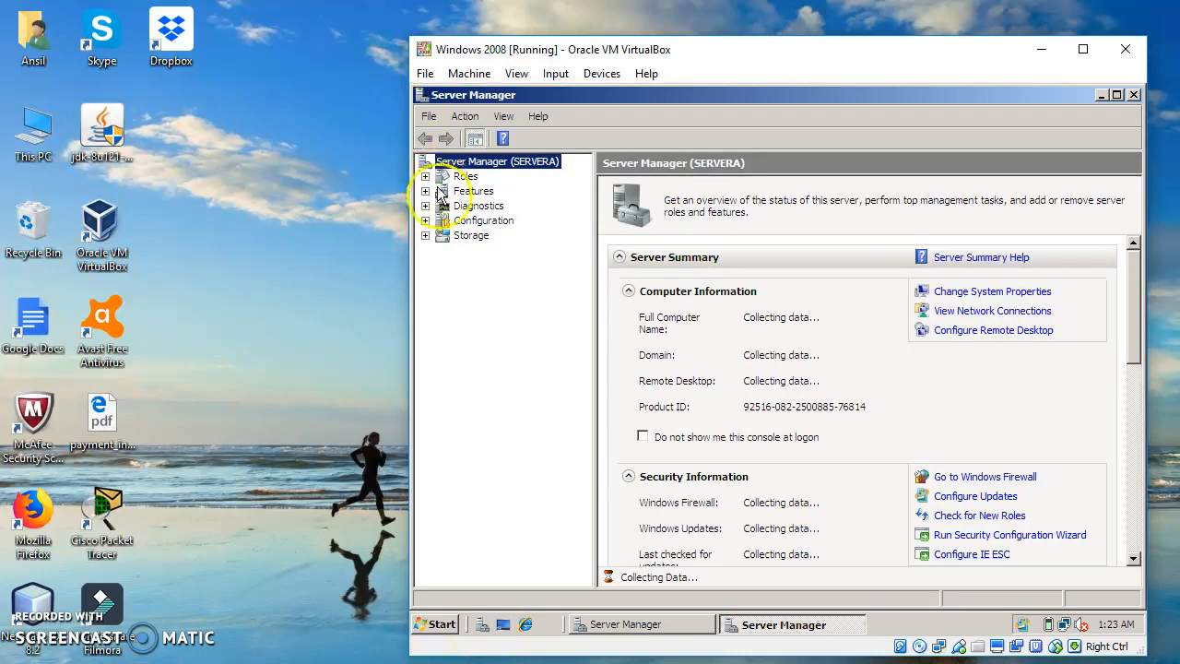
pyautogui.click(459, 177)
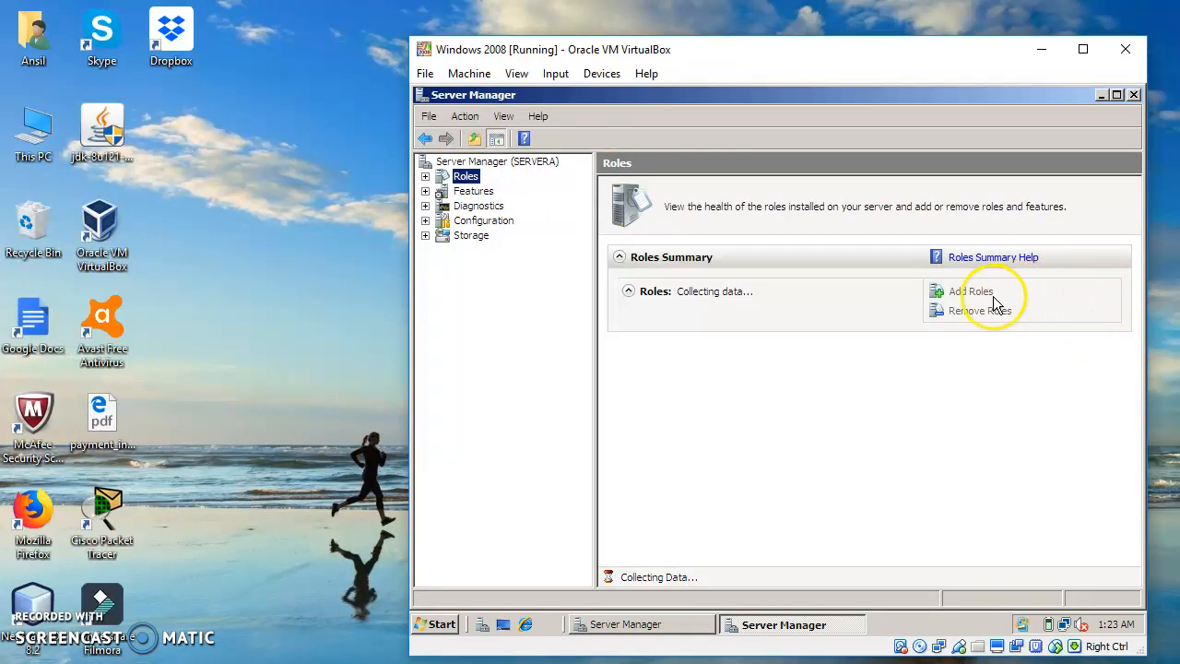
pyautogui.click(956, 294)
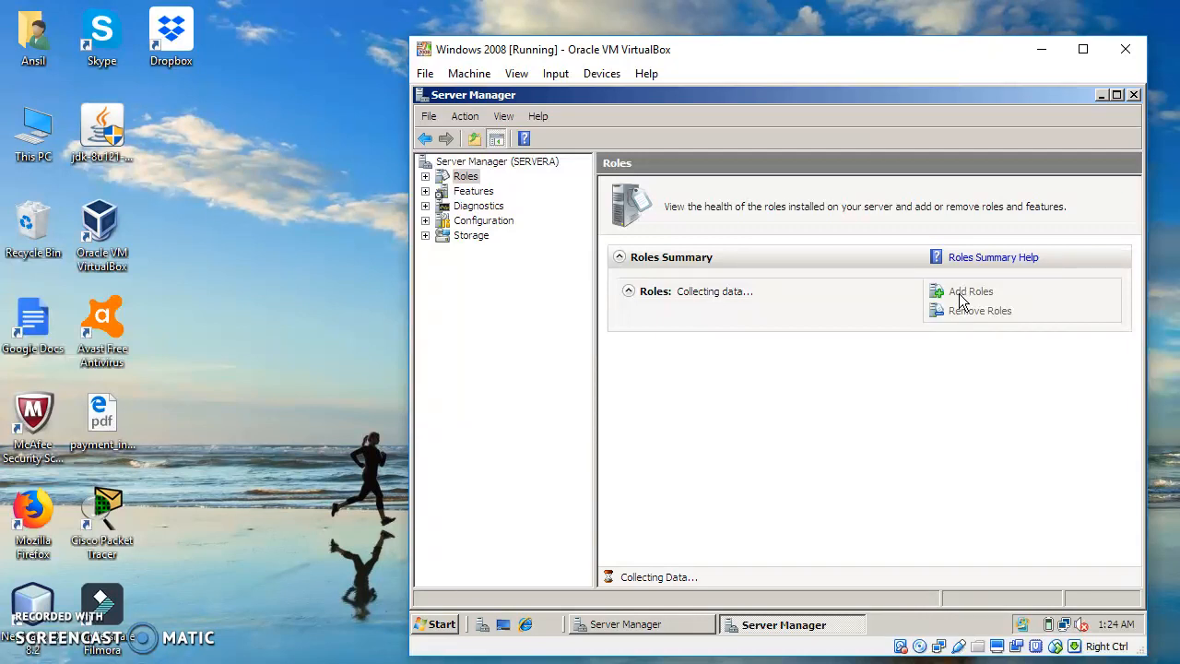
pyautogui.click(948, 297)
pyautogui.click(972, 297)
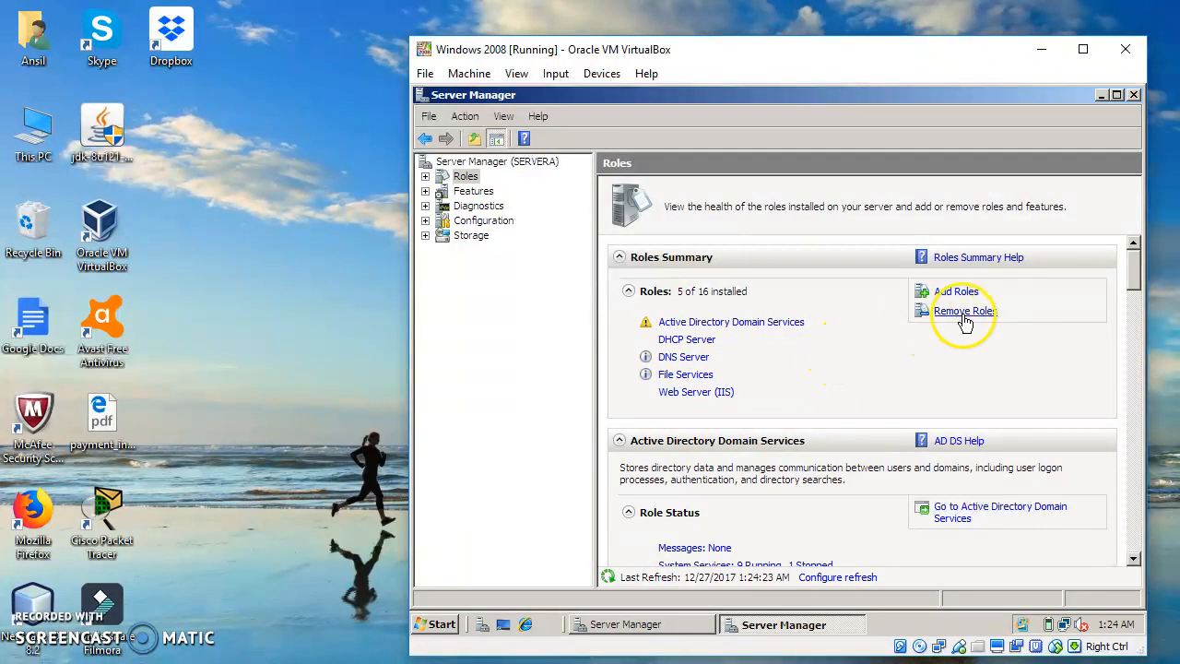
pyautogui.click(945, 292)
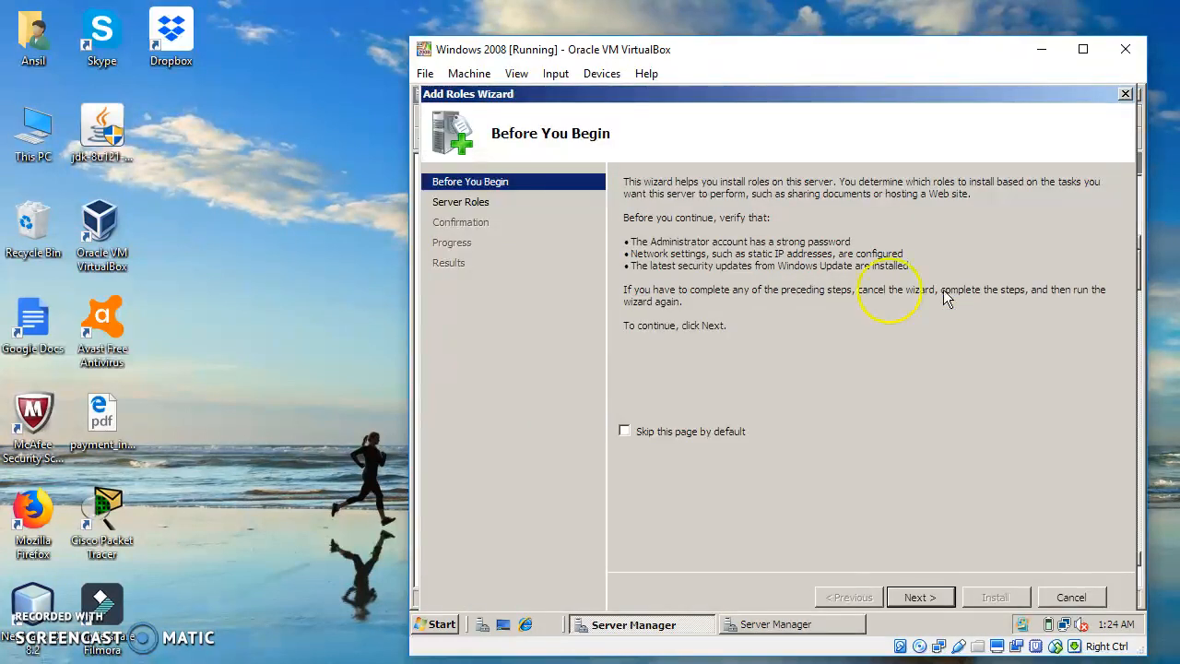
# Install the Windows Deployment Services role with the Deployment Server and Transport Server role services, then close the wizard
pyautogui.click(461, 202)
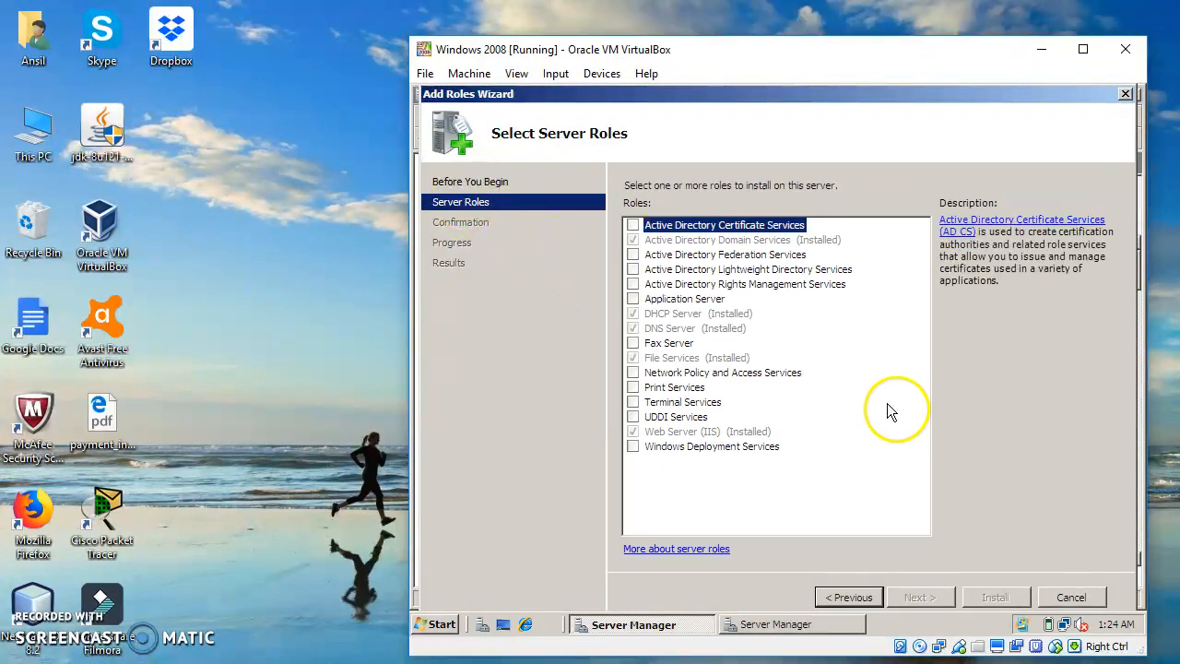
pyautogui.click(634, 447)
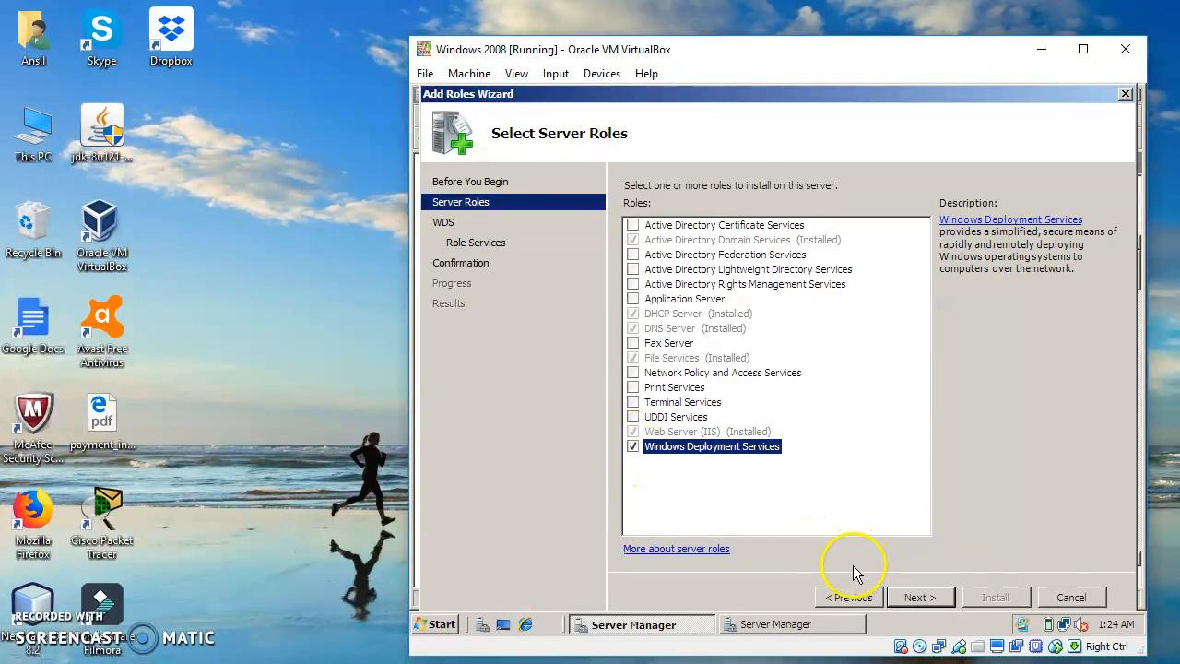
pyautogui.click(917, 598)
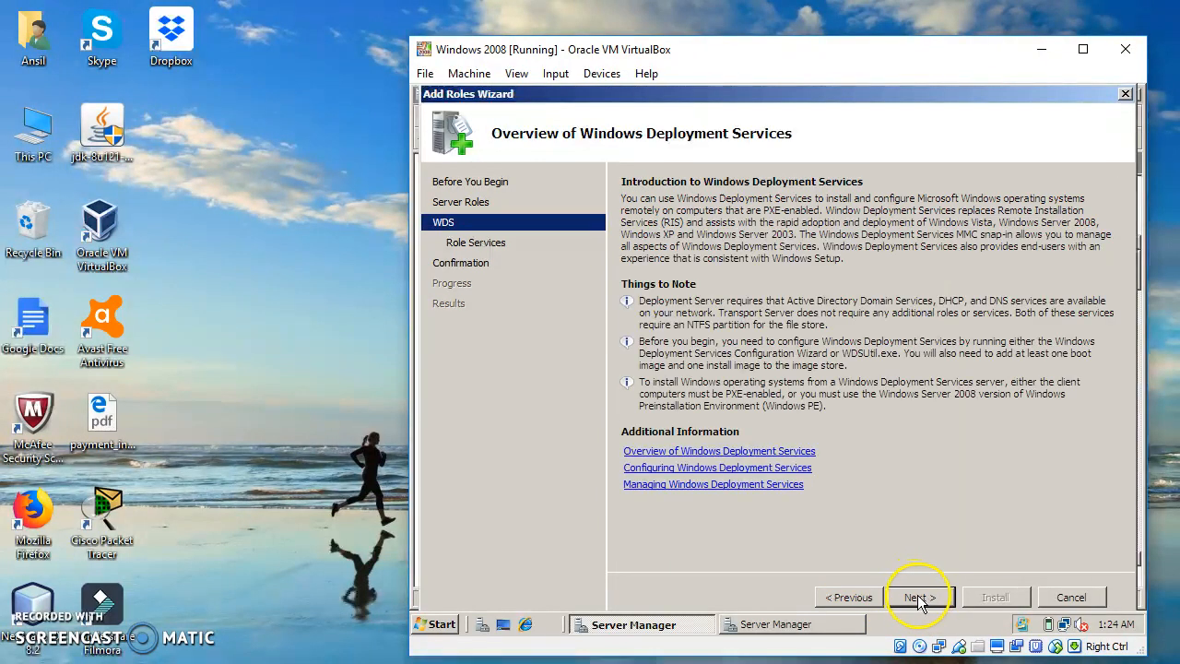
pyautogui.click(920, 597)
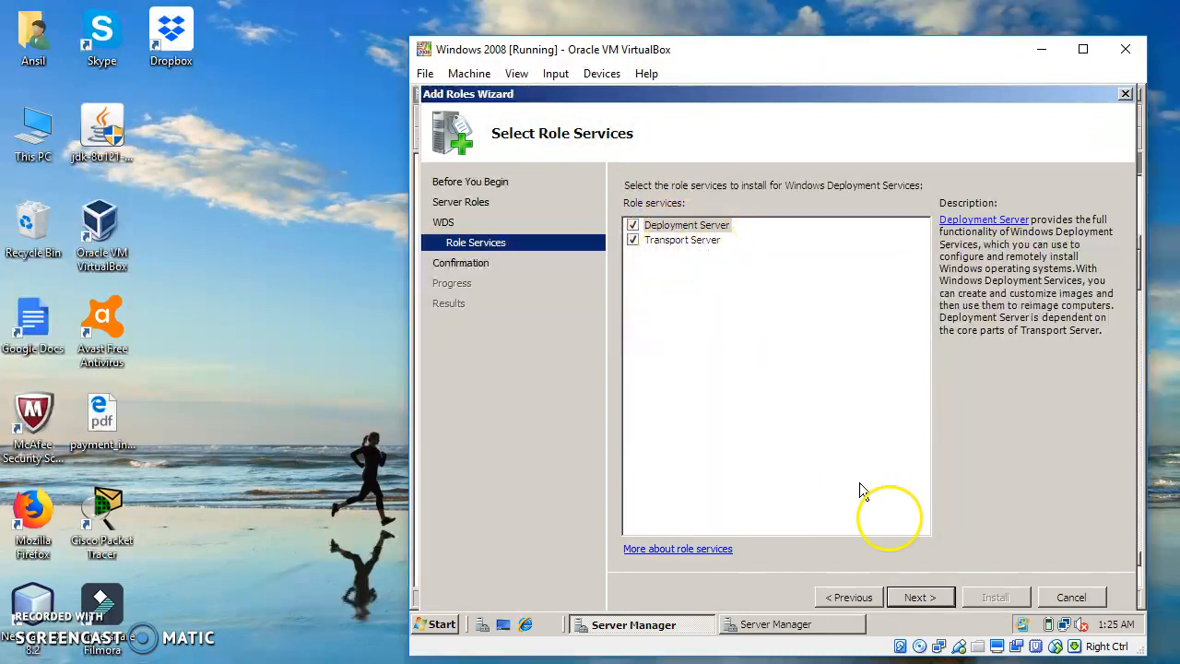
pyautogui.click(925, 601)
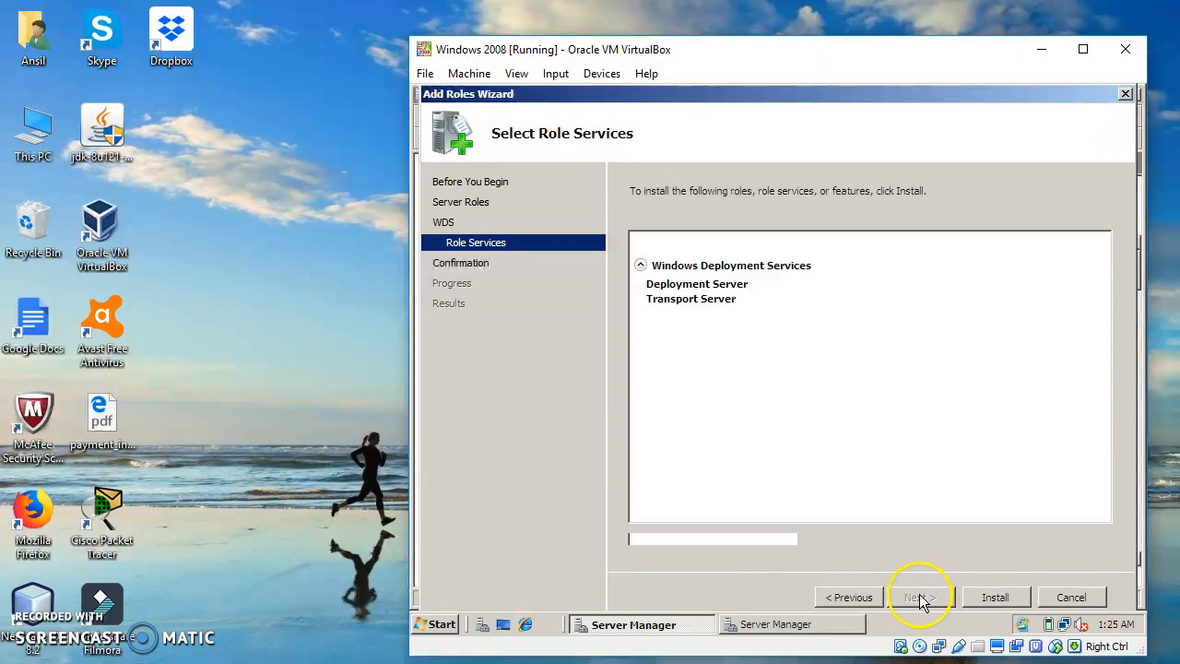
pyautogui.click(1000, 599)
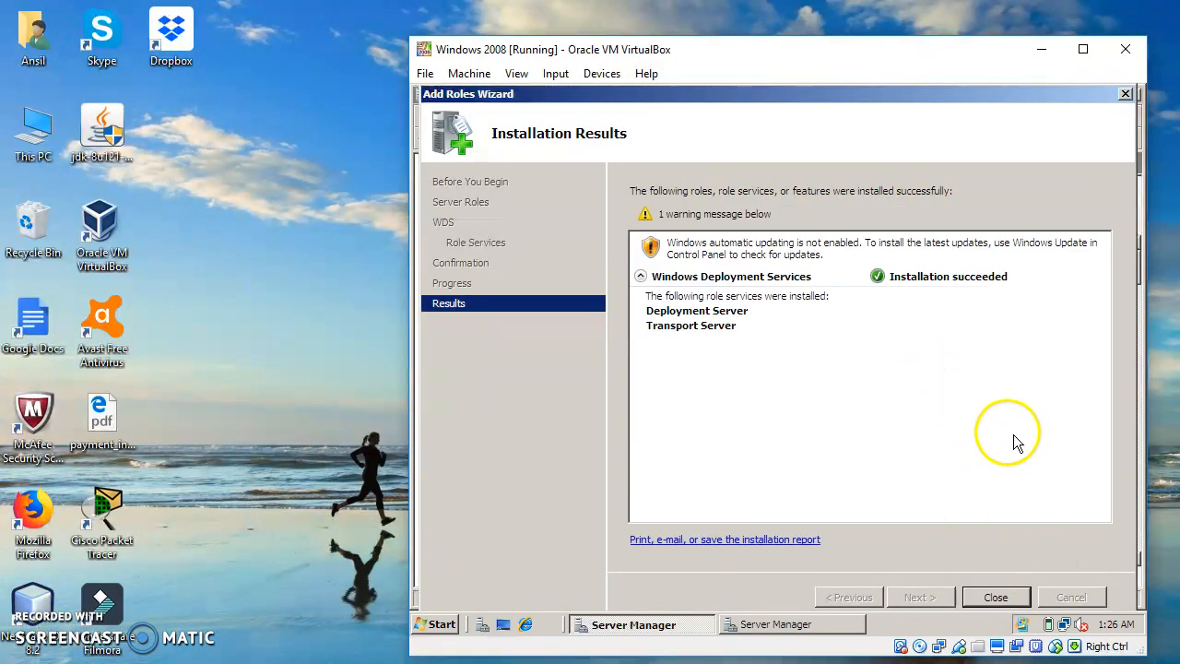
pyautogui.click(996, 599)
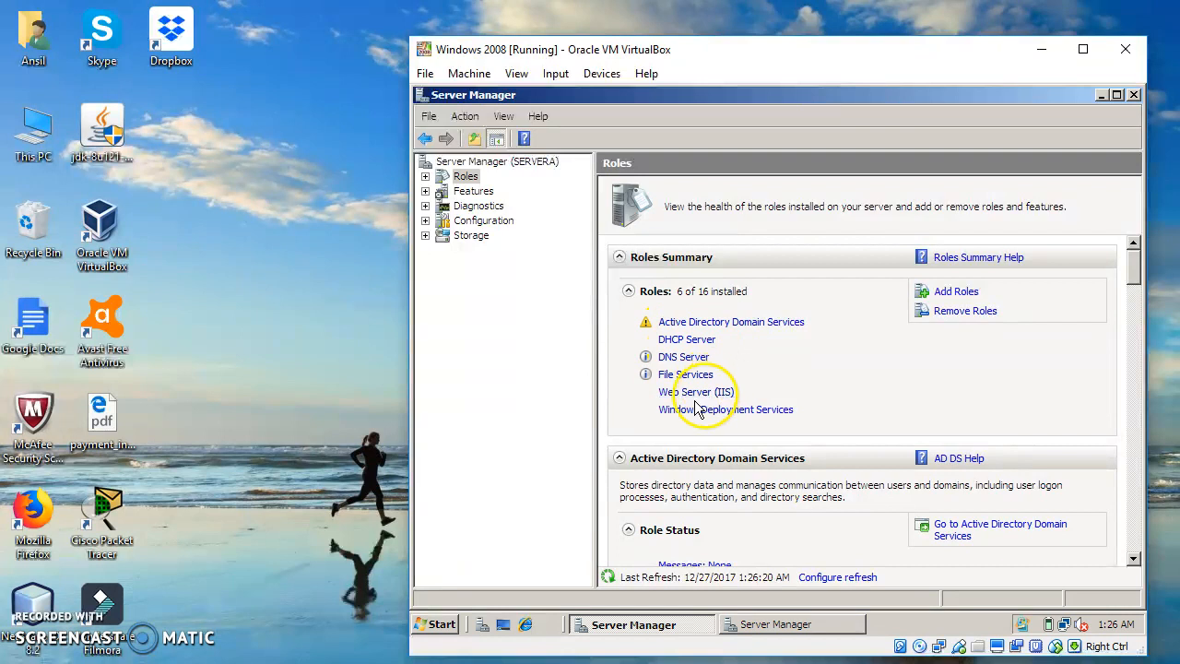
# Close both Server Manager windows and open the Windows Deployment Services console from the administrative tools
pyautogui.click(1134, 96)
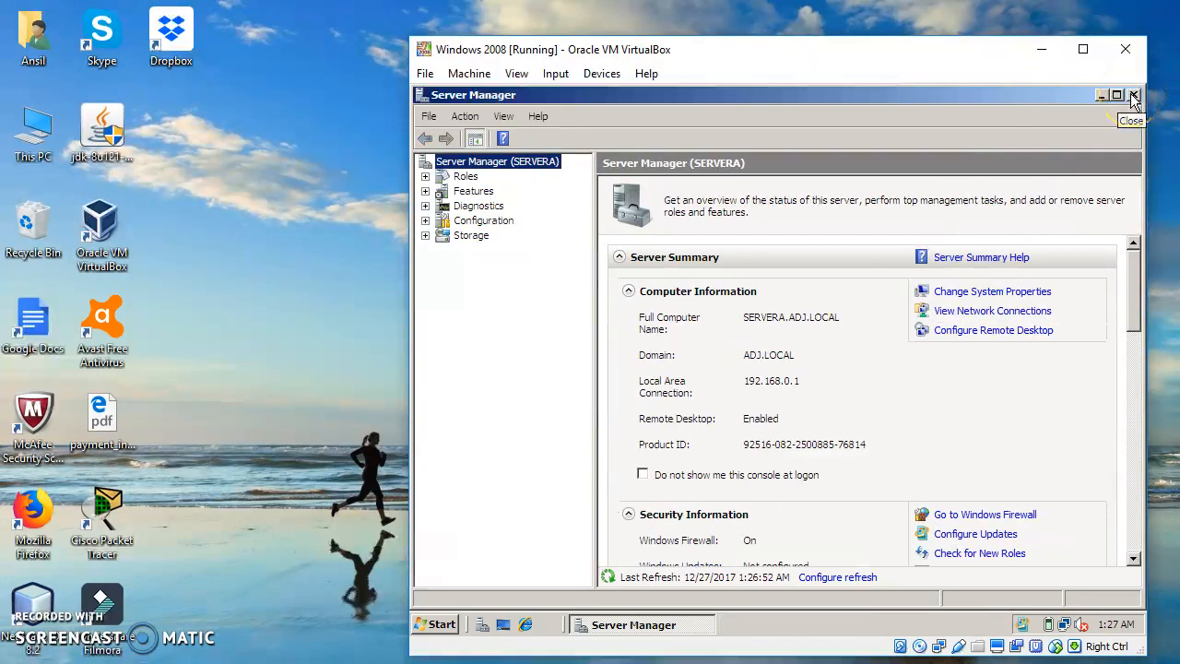
pyautogui.click(1134, 96)
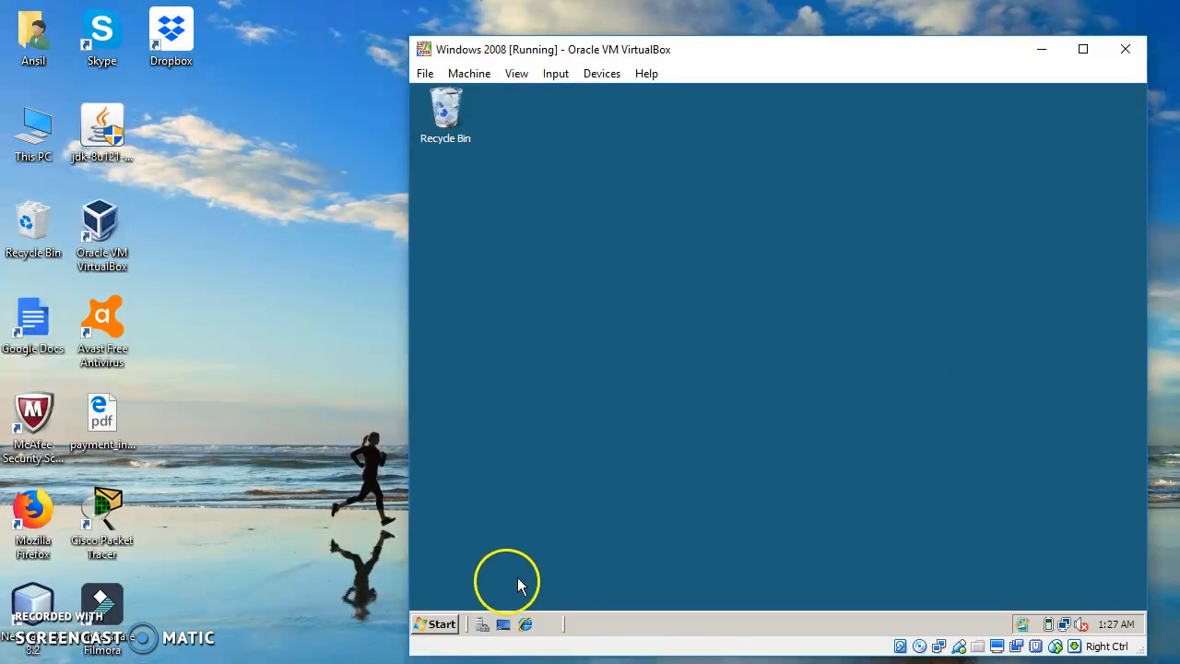
pyautogui.click(437, 625)
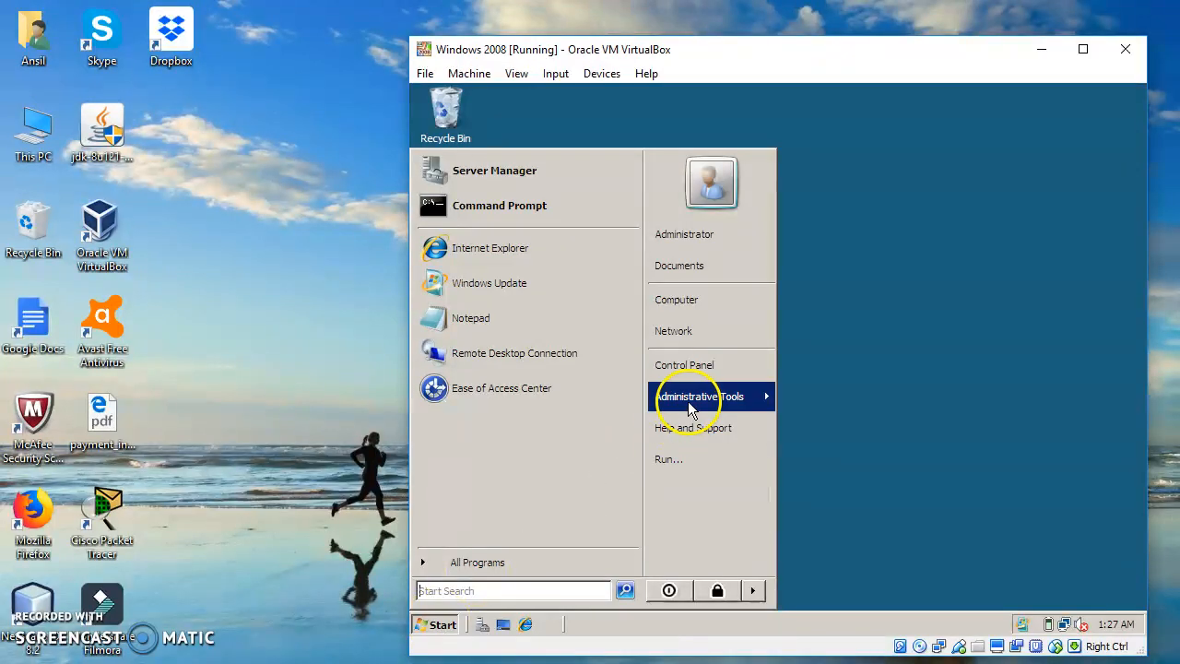
pyautogui.moveTo(695, 400)
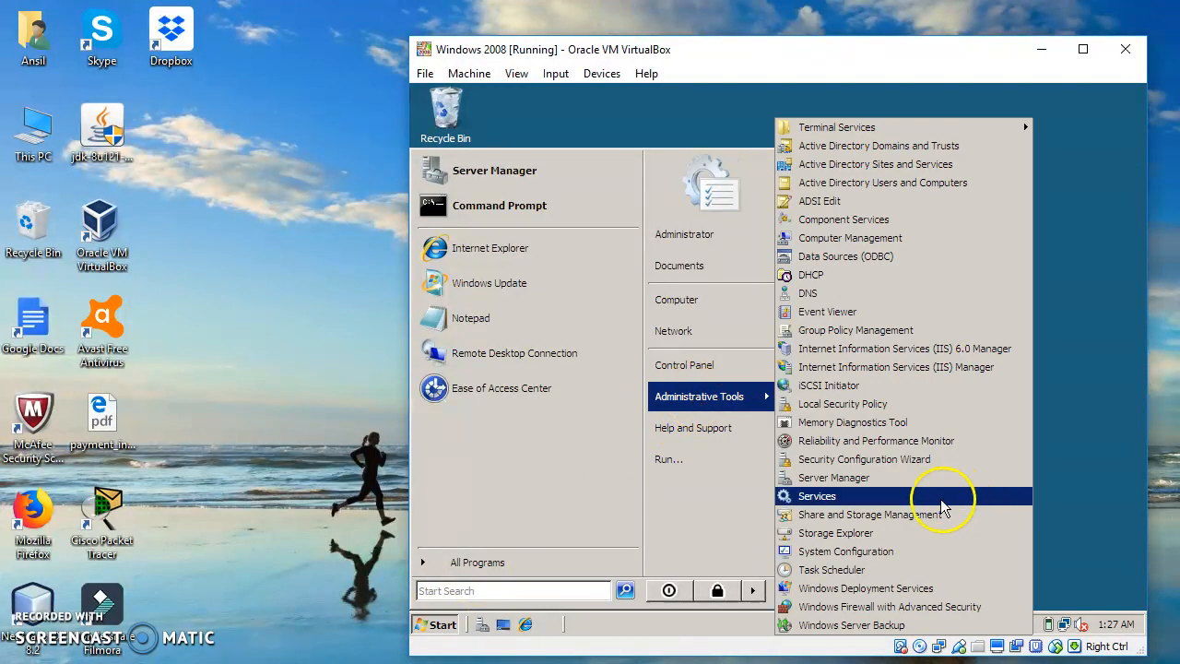
pyautogui.click(868, 588)
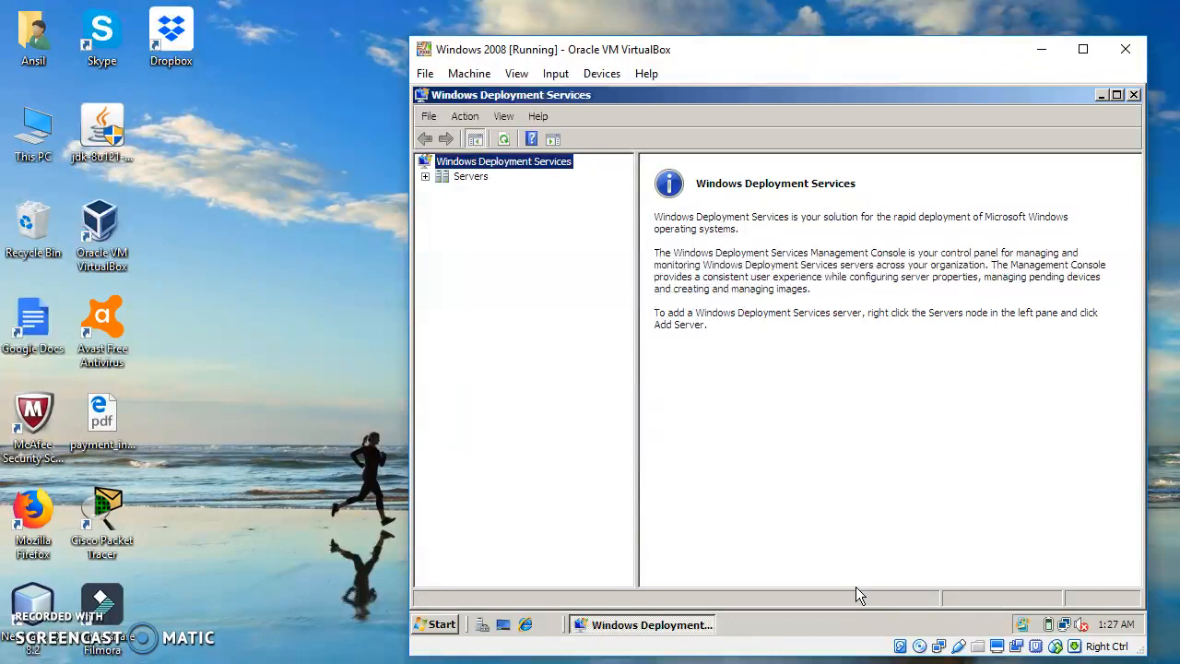
# Start configuring the server SERVERA.ADJ.LOCAL and accept C:\RemoteInstall on the system volume as the remote installation folder
pyautogui.click(466, 180)
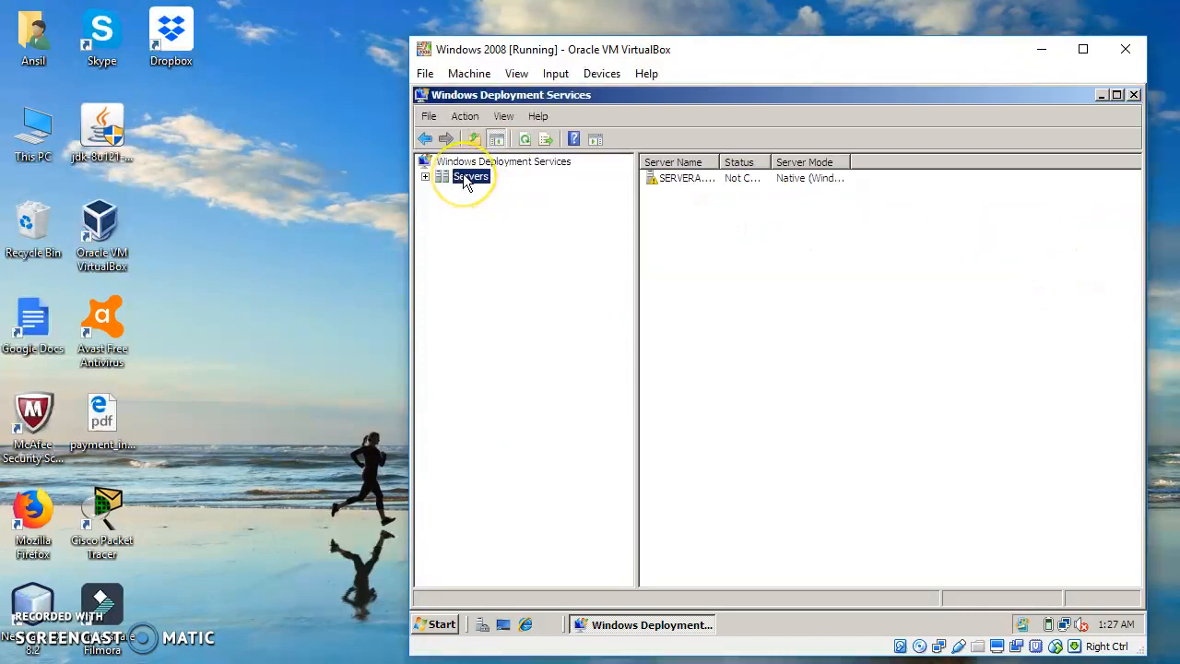
pyautogui.rightClick(465, 180)
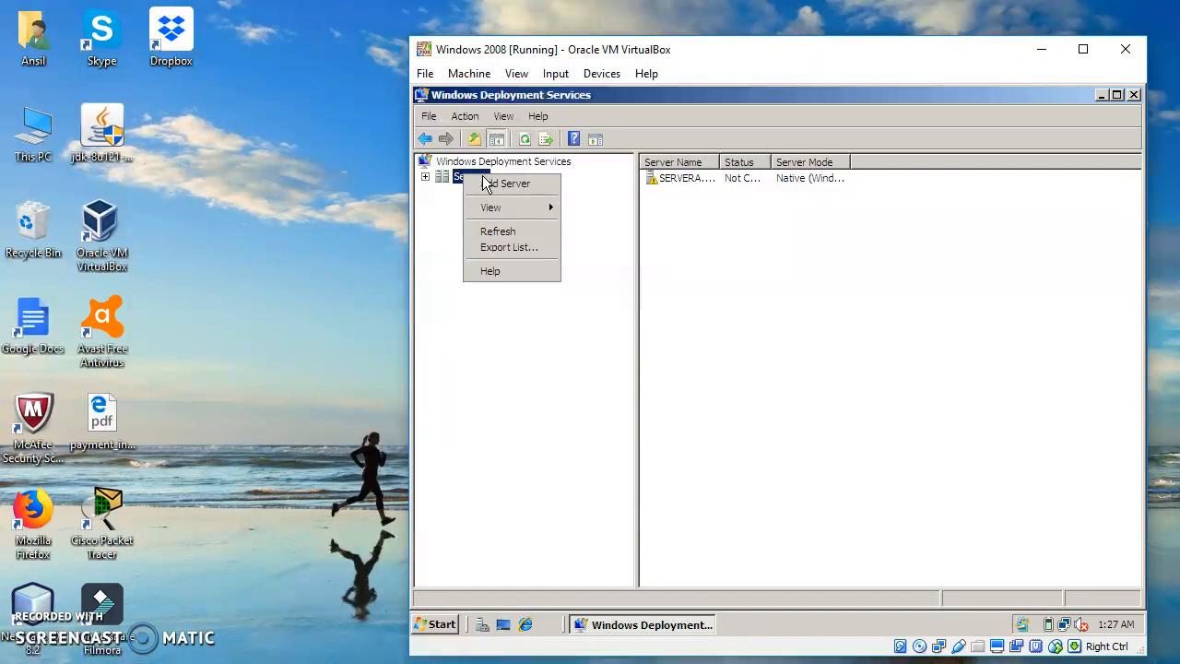
pyautogui.click(457, 187)
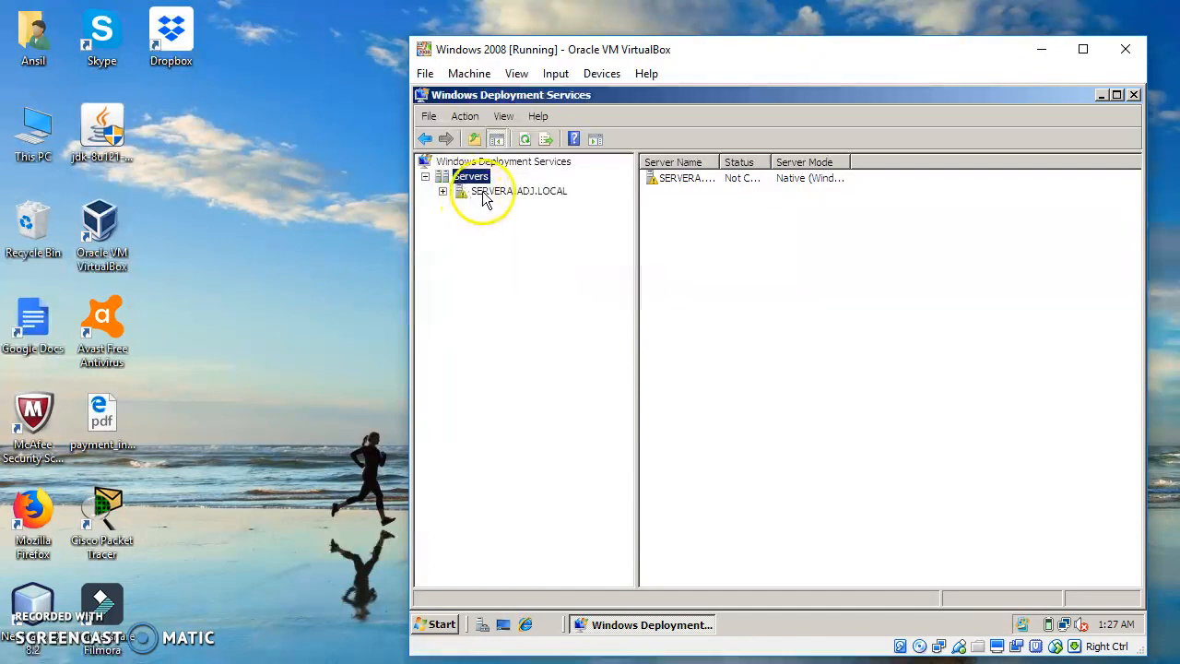
pyautogui.rightClick(483, 192)
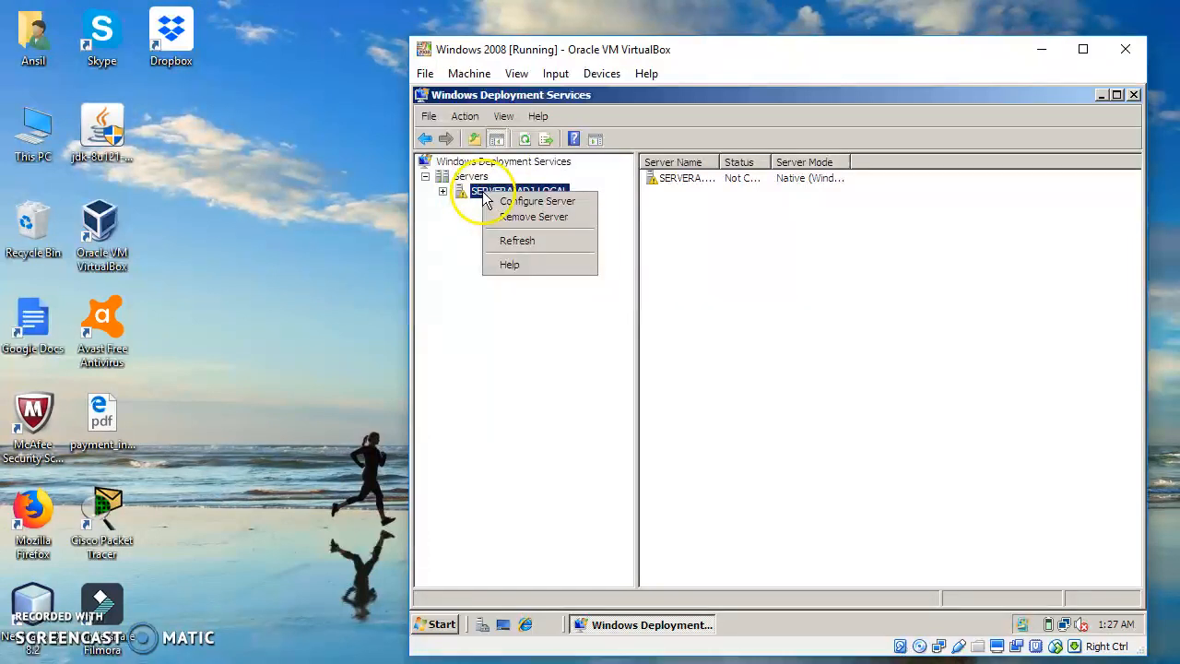
pyautogui.click(541, 203)
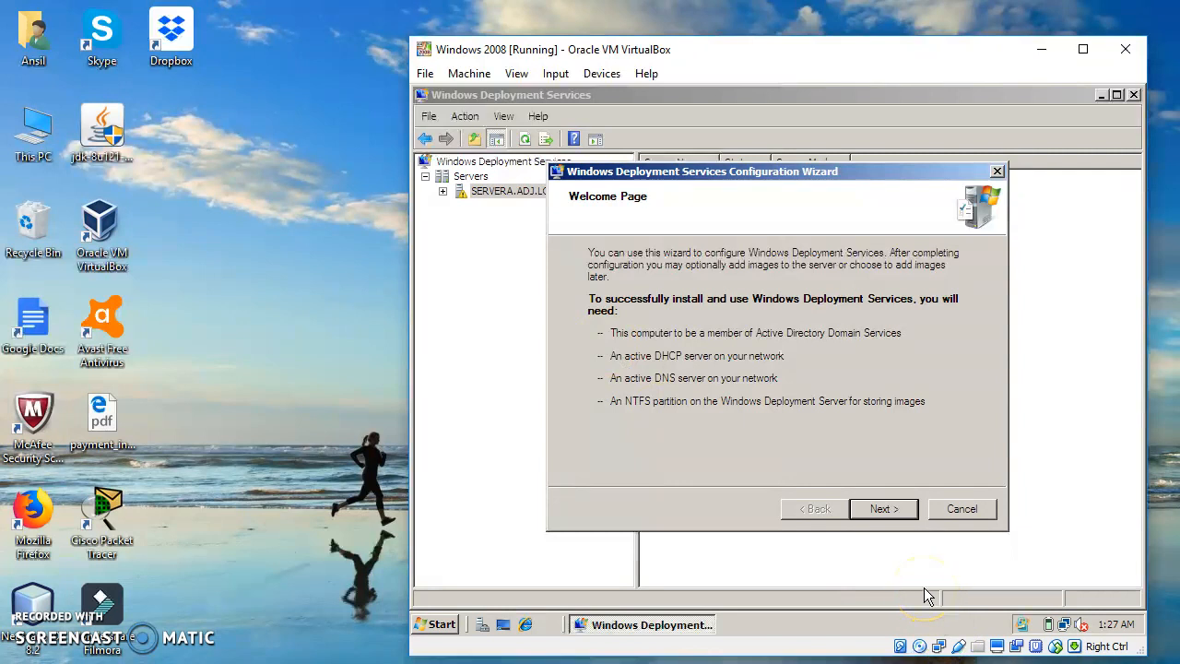
pyautogui.click(883, 510)
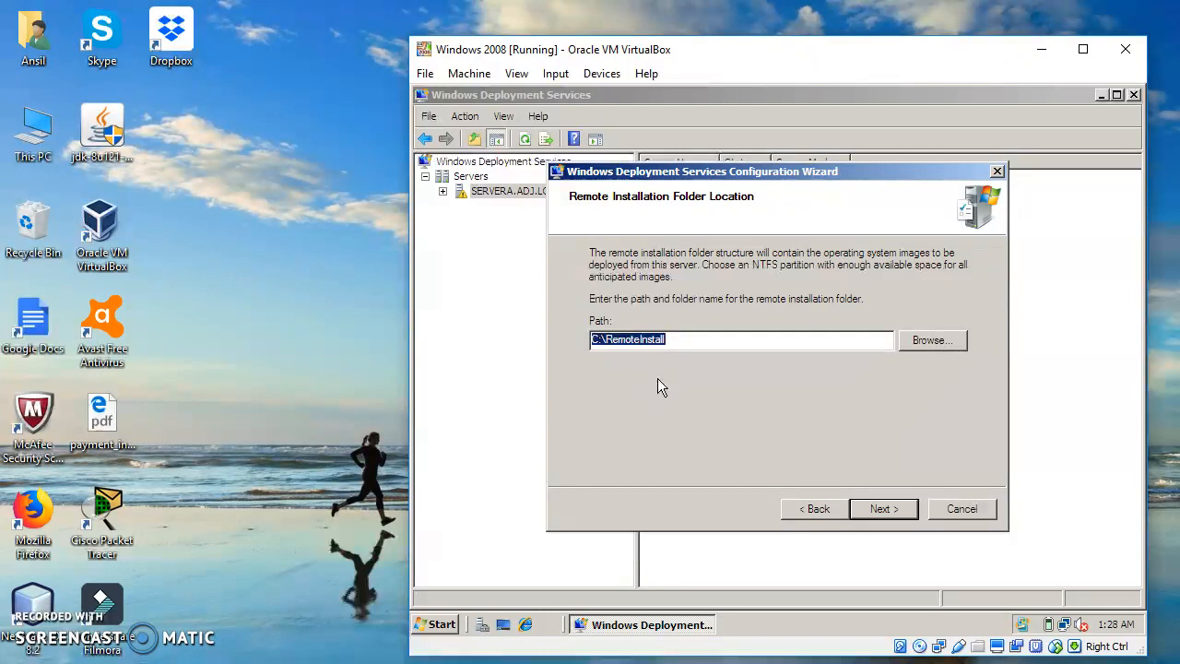
pyautogui.click(881, 511)
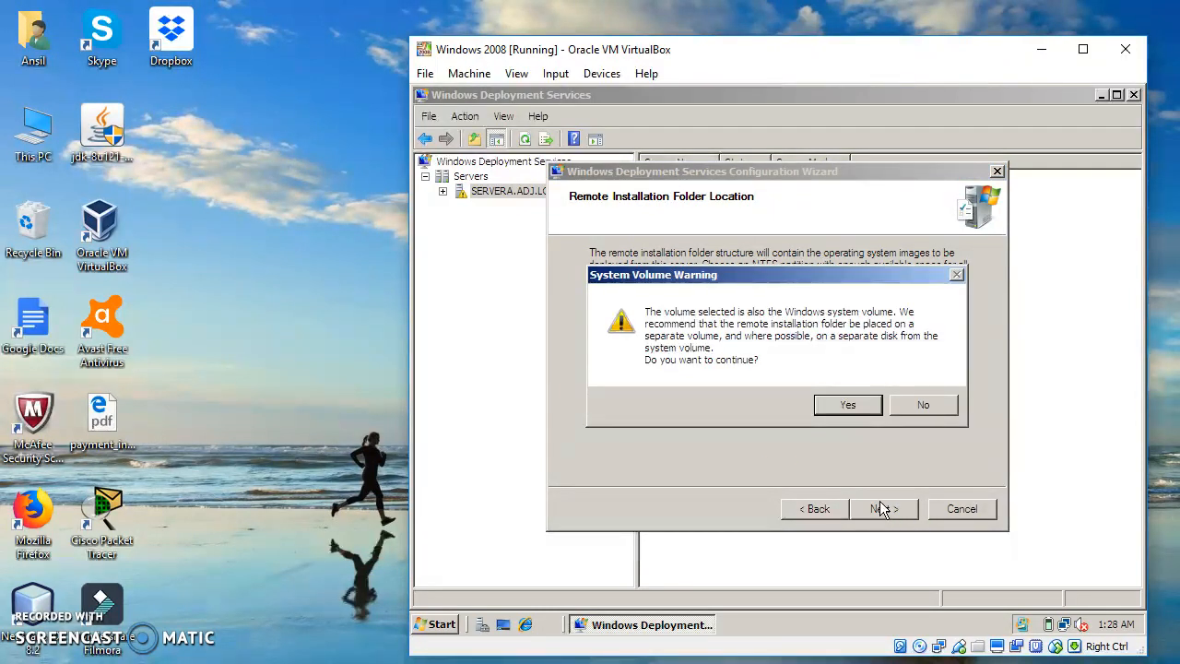
pyautogui.click(847, 406)
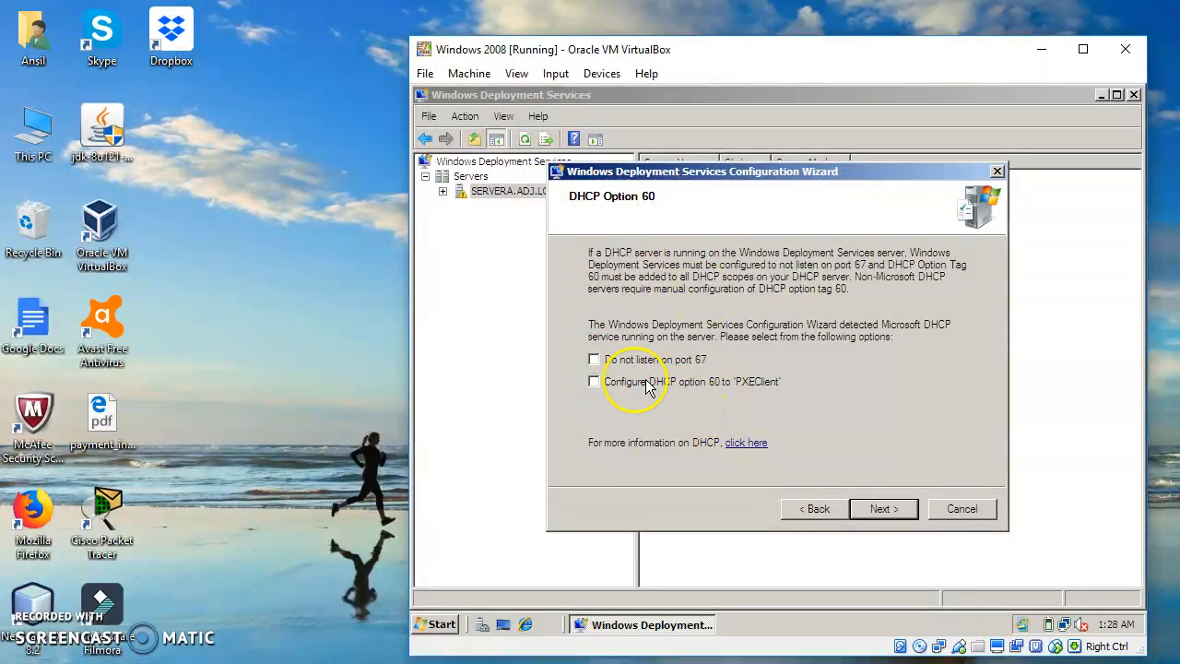
# Set the server not to listen on port 67 and configure DHCP option 60 to 'PXEClient'
pyautogui.click(594, 362)
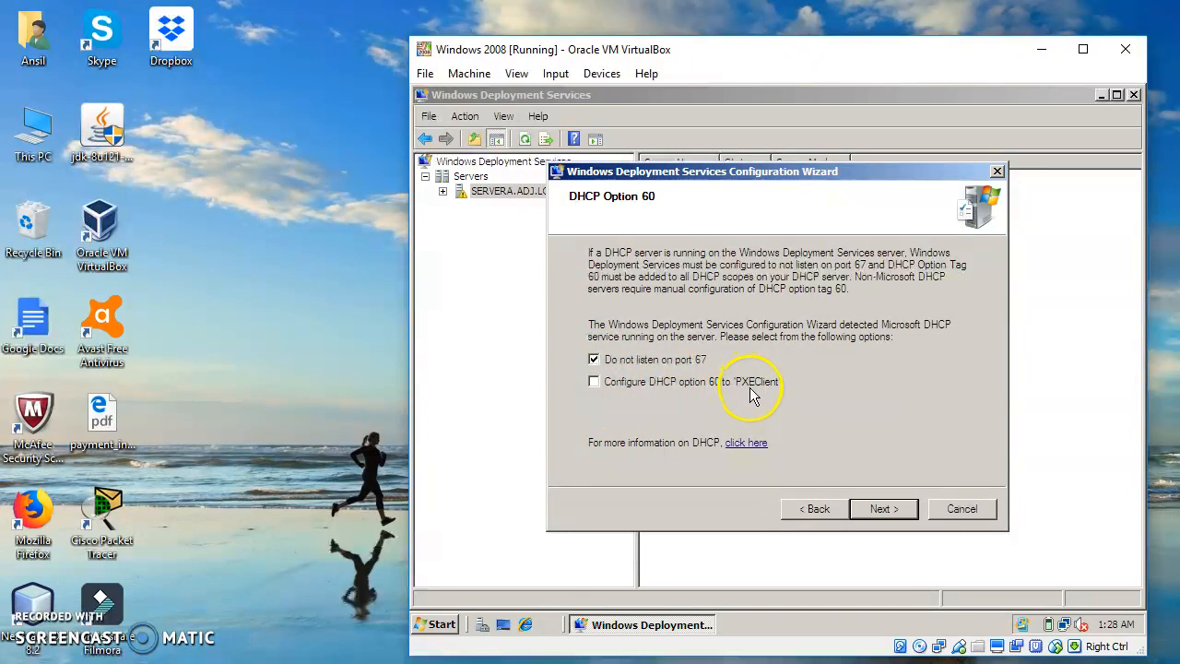
pyautogui.click(595, 383)
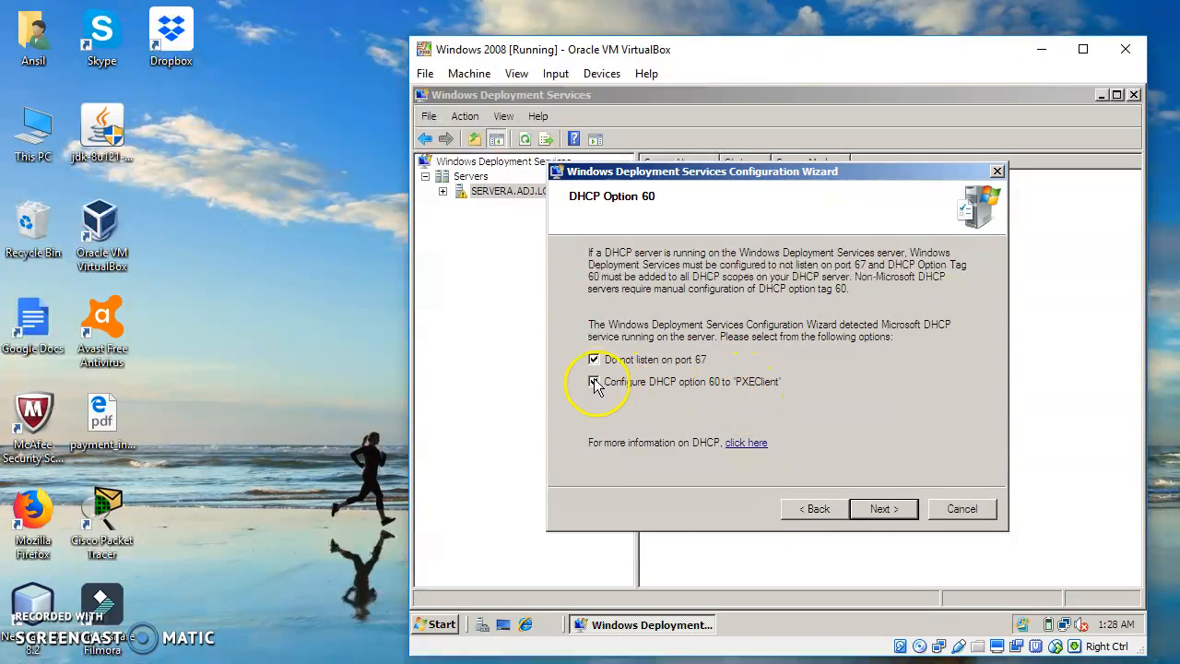
pyautogui.click(883, 509)
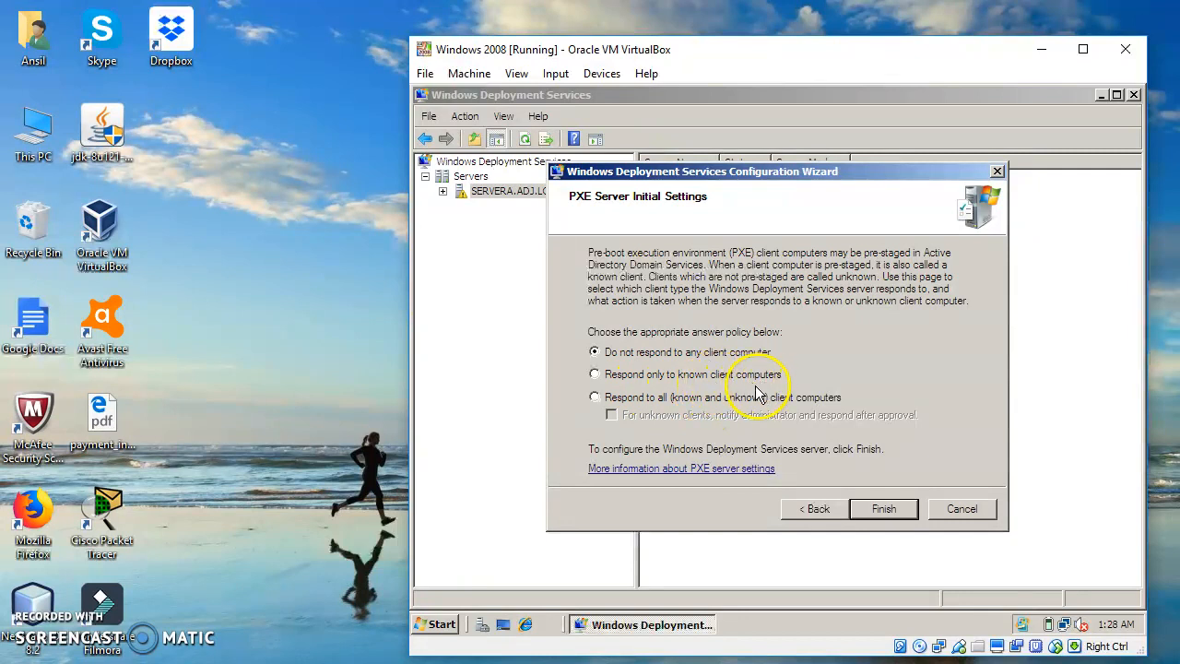
# Set the PXE answer policy to respond to all known and unknown client computers and finish the configuration, continuing to adding images
pyautogui.click(591, 398)
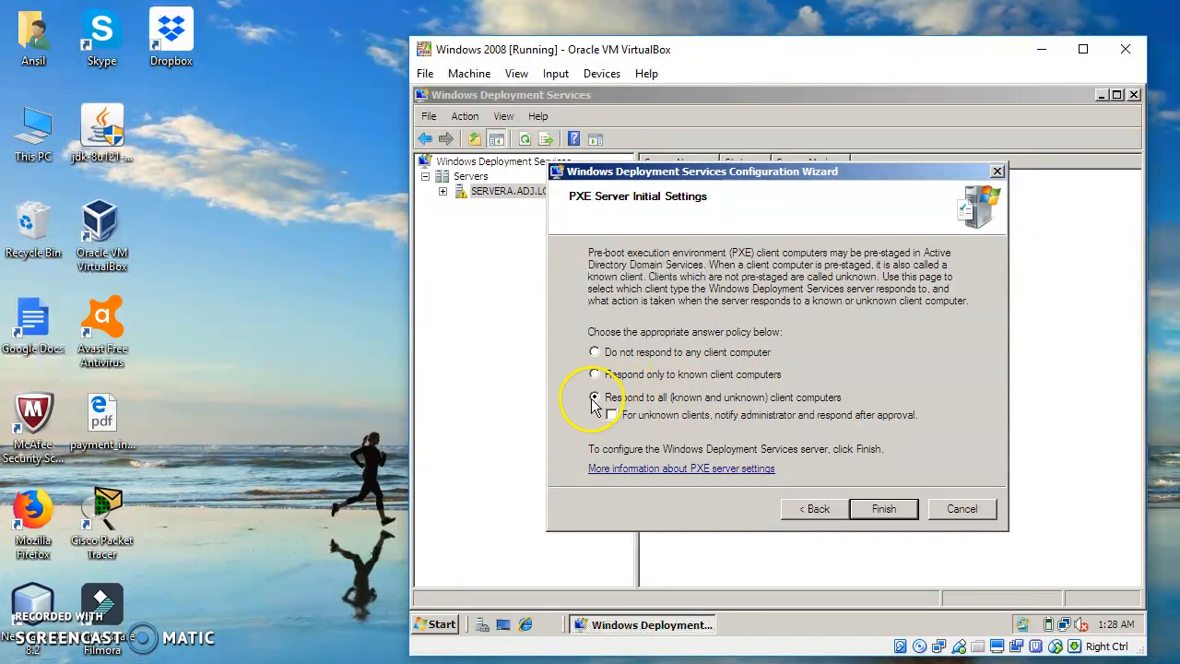
pyautogui.click(883, 509)
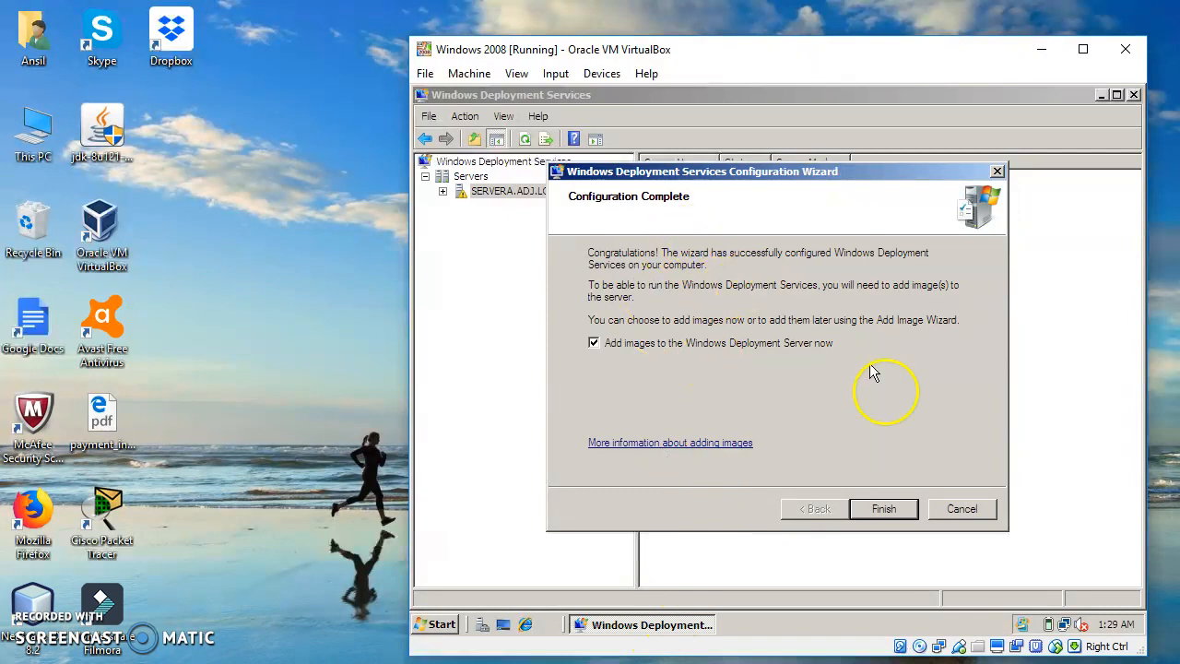
pyautogui.click(882, 507)
pyautogui.click(883, 508)
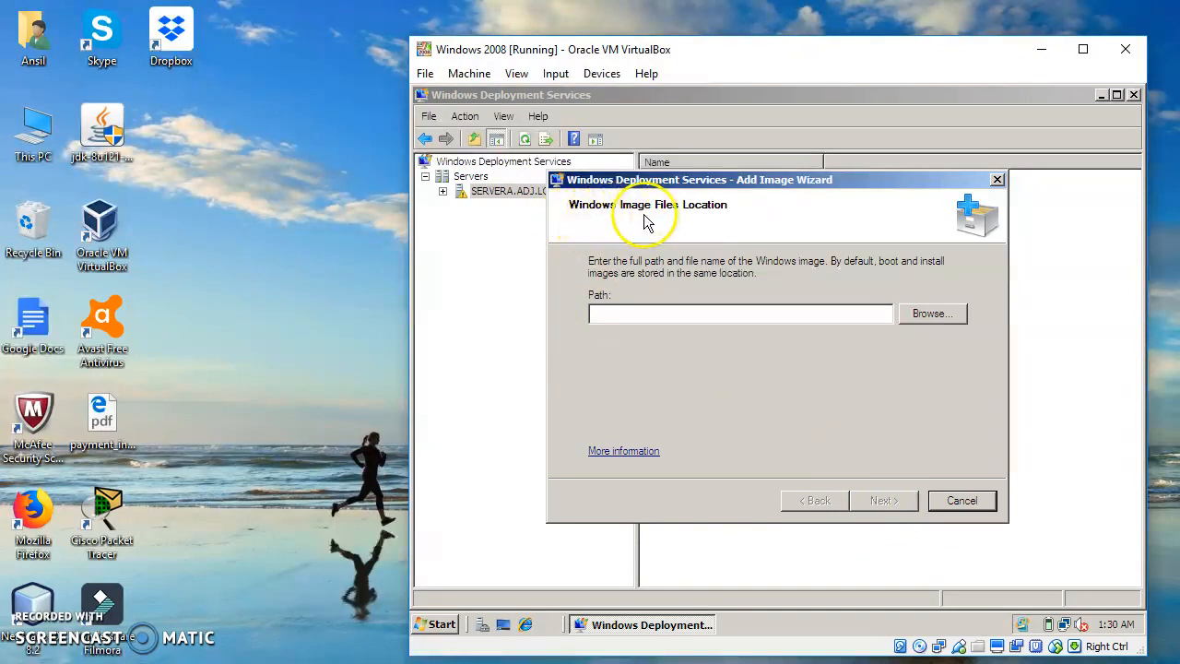
# Choose the sources folder on CD drive D: (KRMSVOL_EN_DVD) as the Windows image files location and continue
pyautogui.click(934, 315)
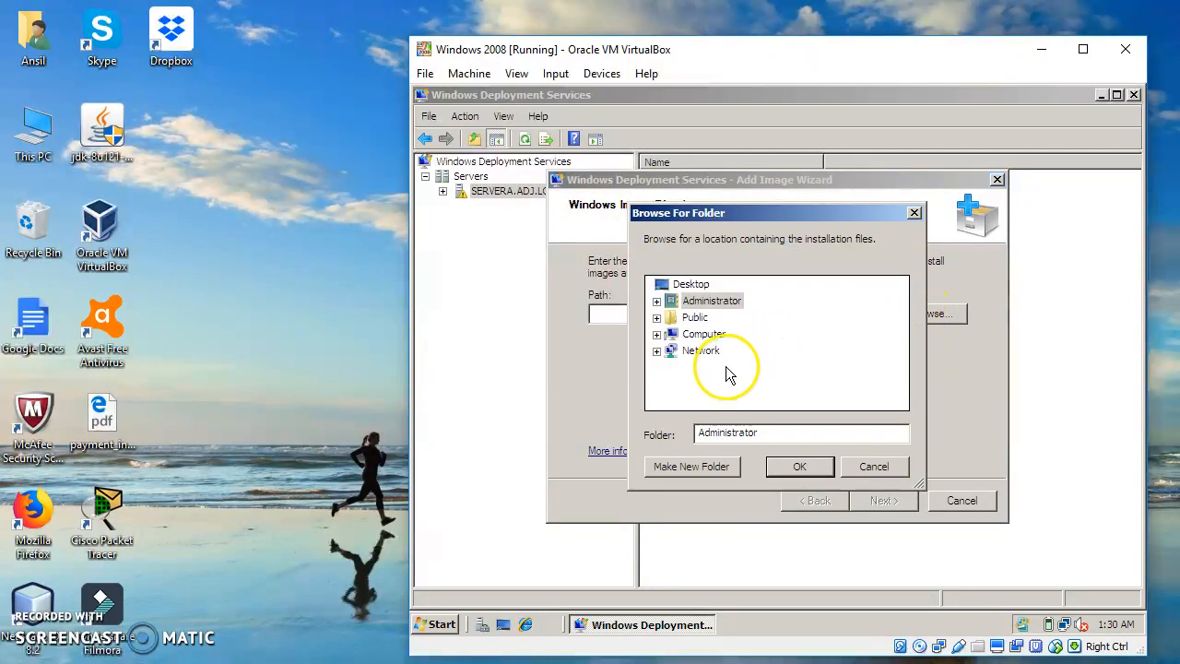
pyautogui.click(710, 335)
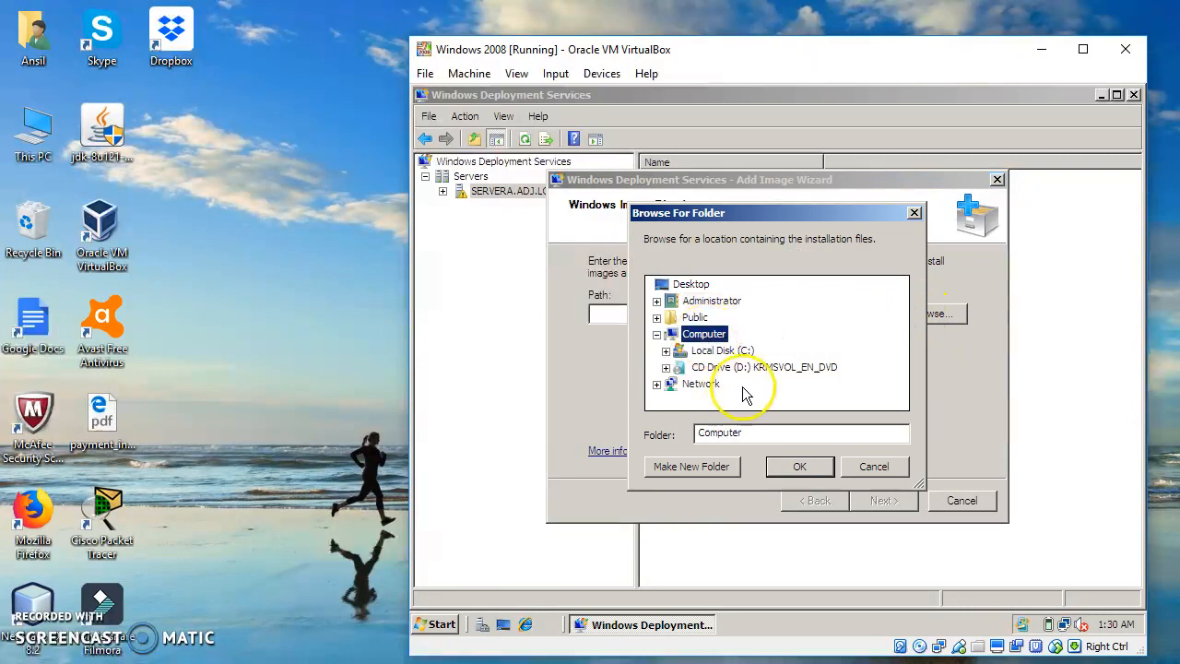
pyautogui.click(729, 368)
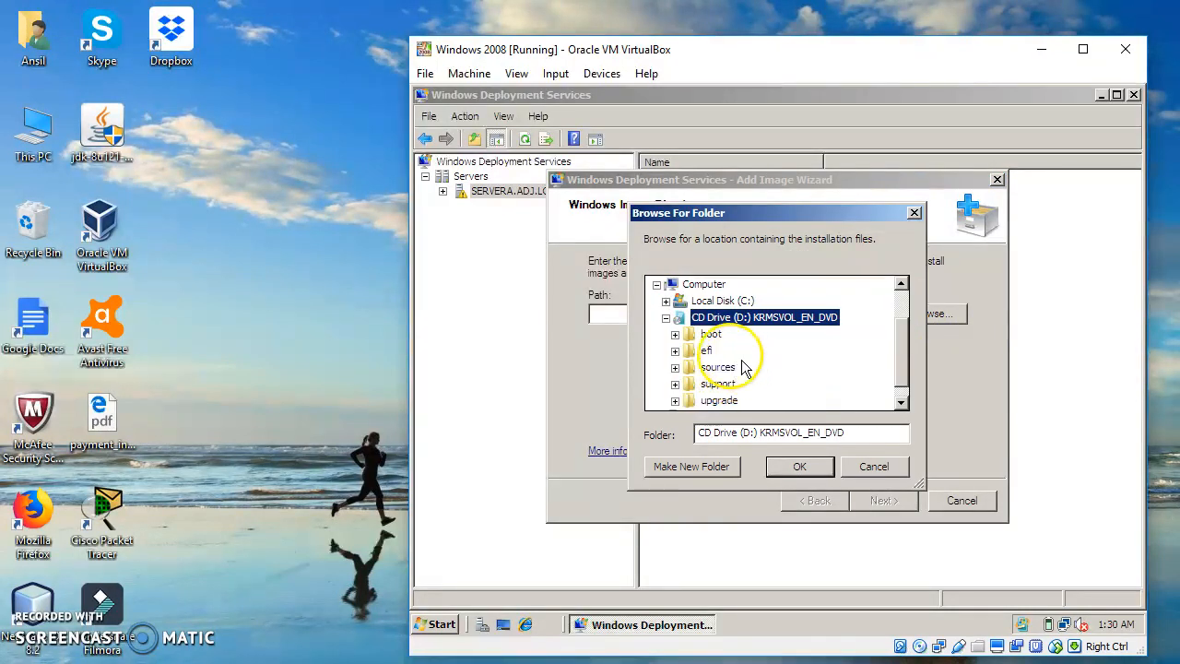
pyautogui.click(718, 369)
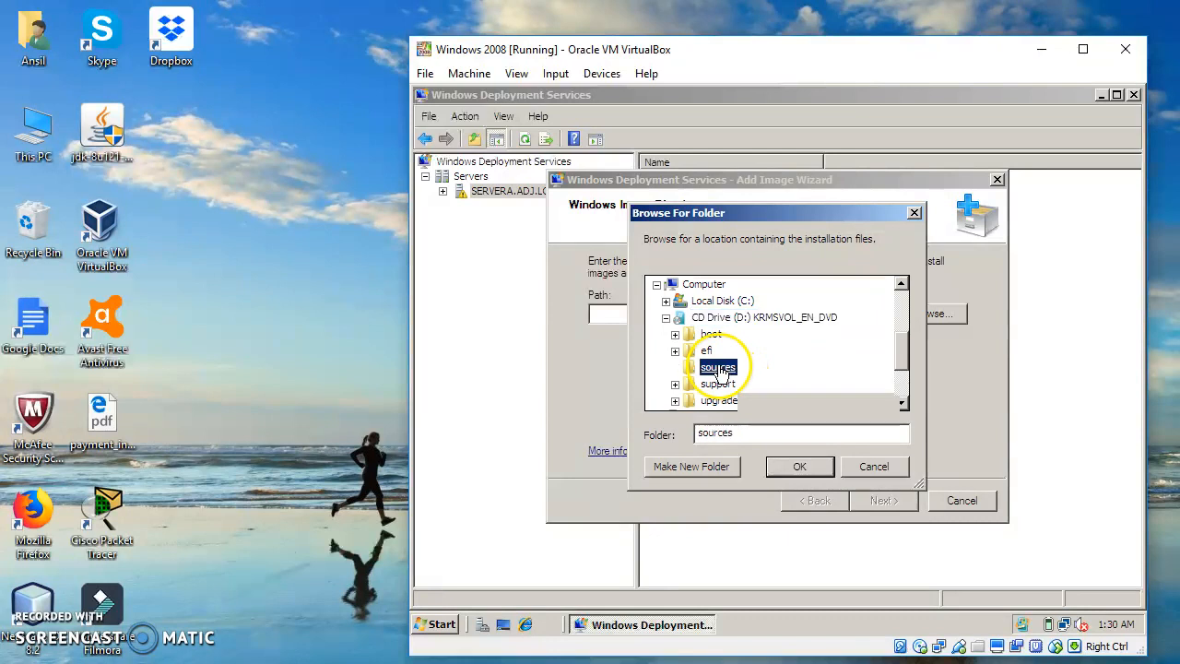
pyautogui.moveTo(903, 349); pyautogui.dragTo(903, 323)
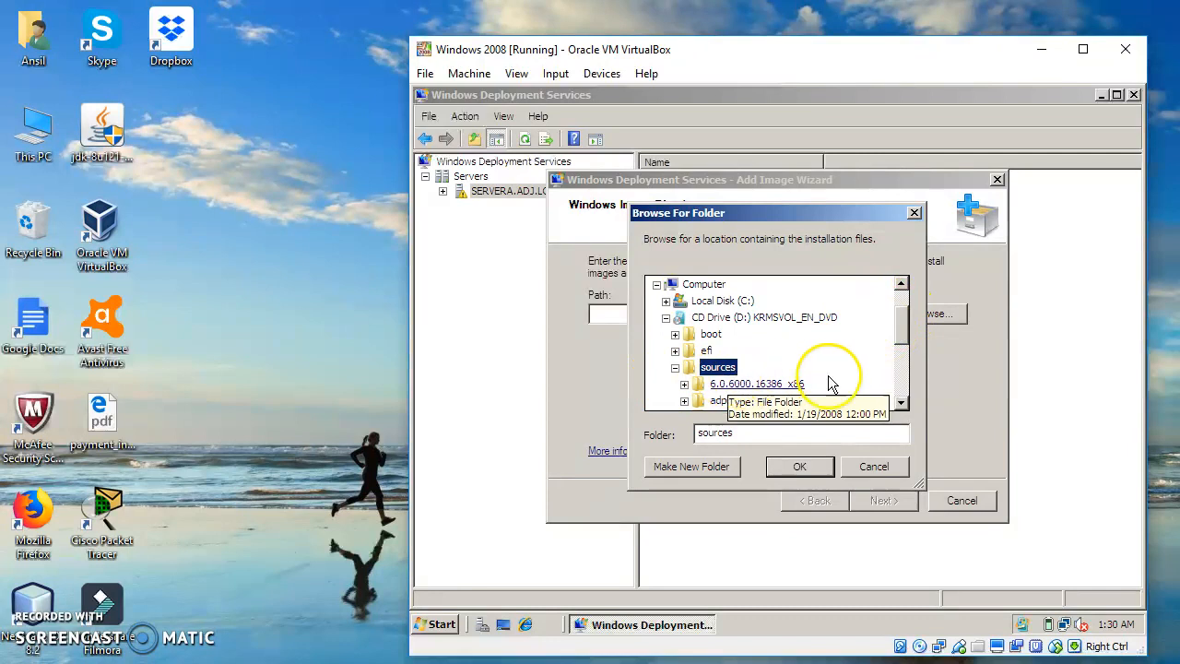
pyautogui.moveTo(904, 319); pyautogui.dragTo(913, 364)
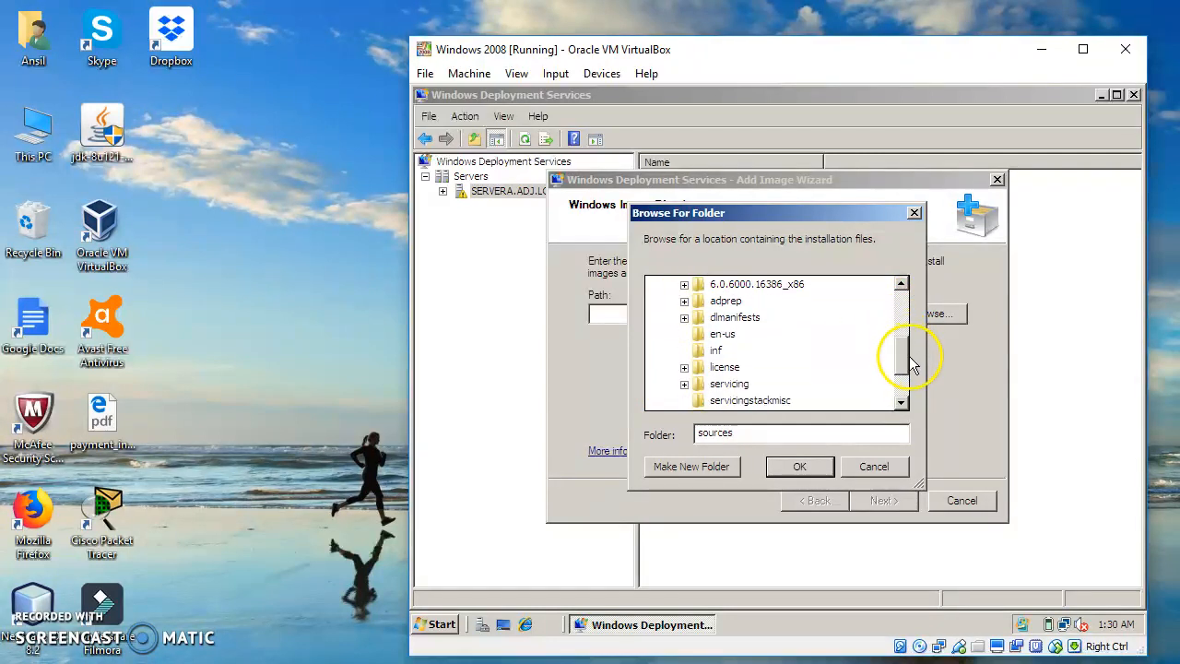
pyautogui.click(800, 468)
pyautogui.click(888, 495)
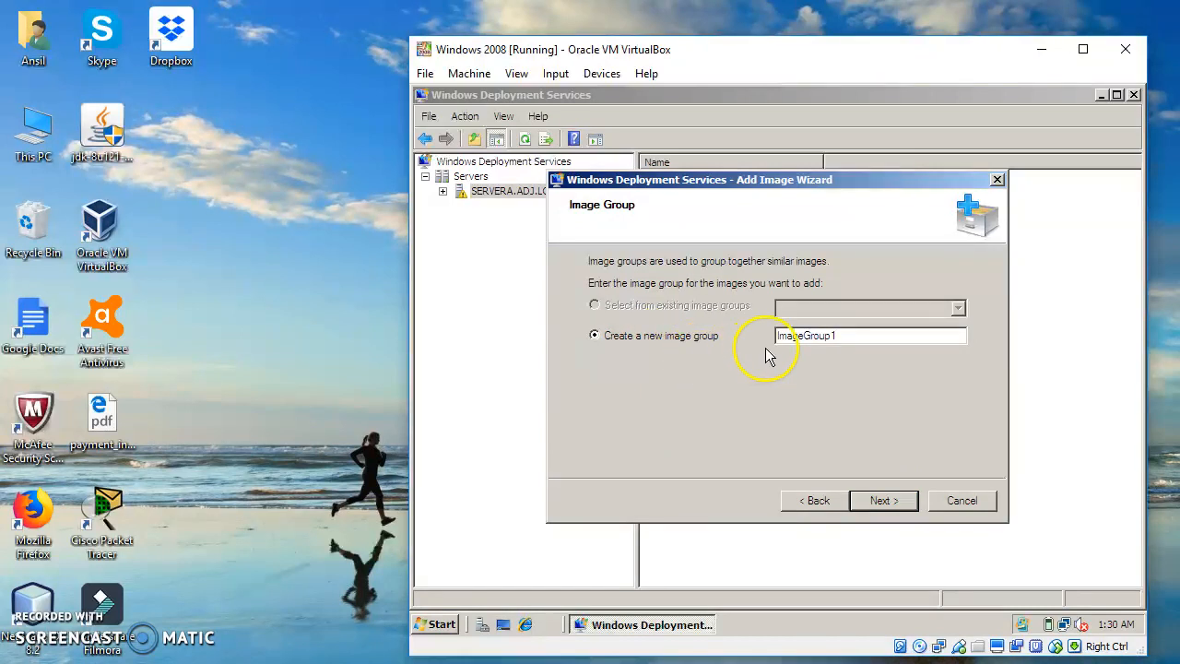
# Create the new image group ImageGroup1, add the images from D:\sources to the server and finish the wizard
pyautogui.click(883, 501)
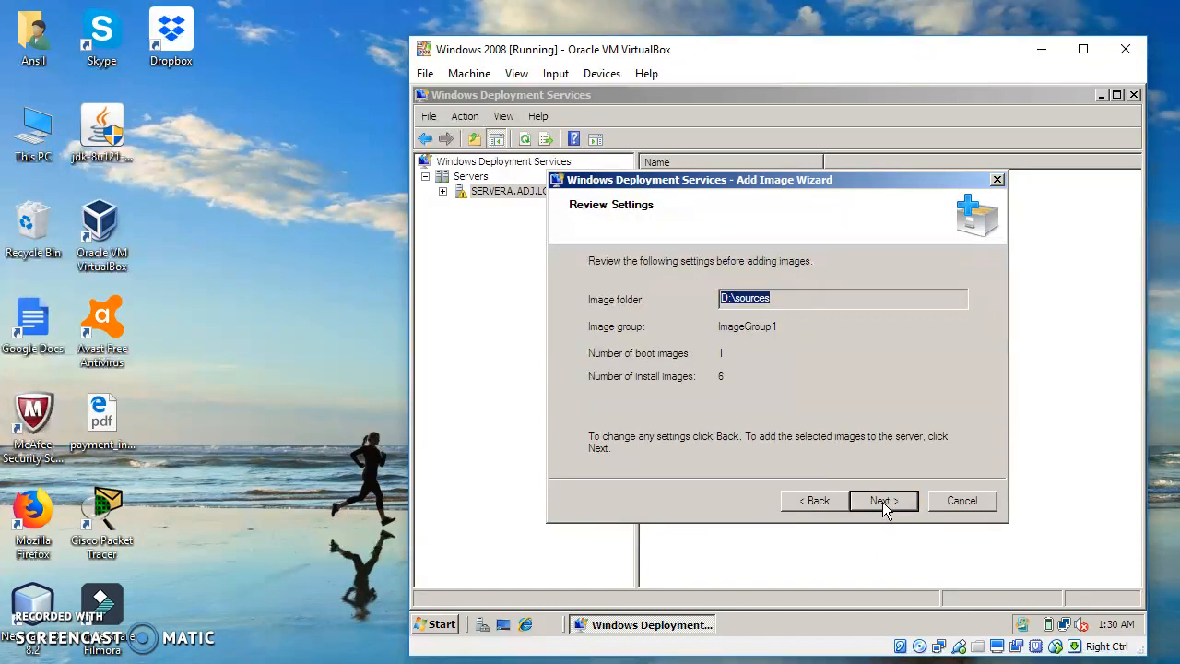
pyautogui.click(888, 500)
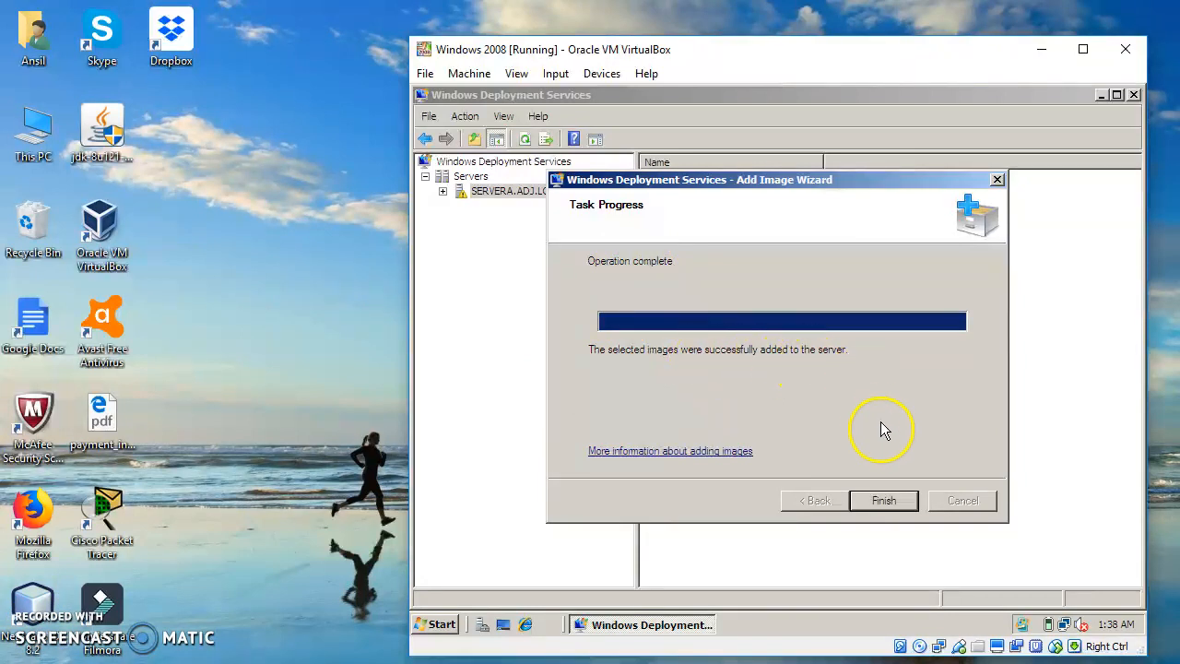
pyautogui.click(884, 501)
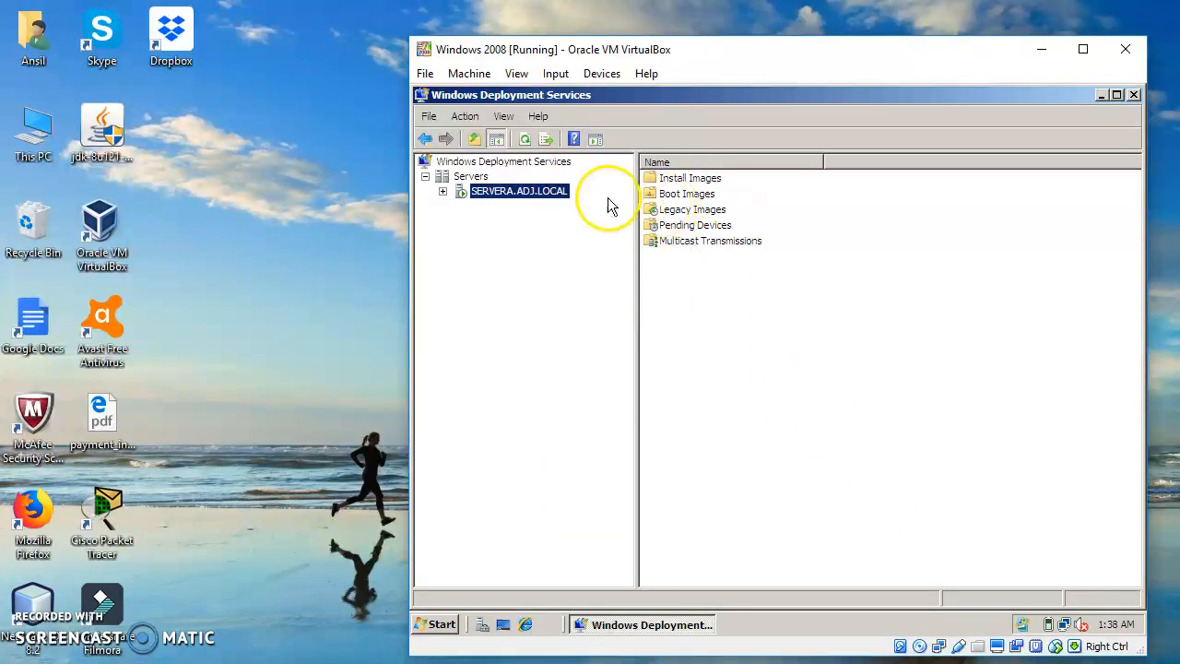
# Examine the Install Images and Boot Images folders of SERVERA.ADJ.LOCAL, including the available boot image commands
pyautogui.click(669, 180)
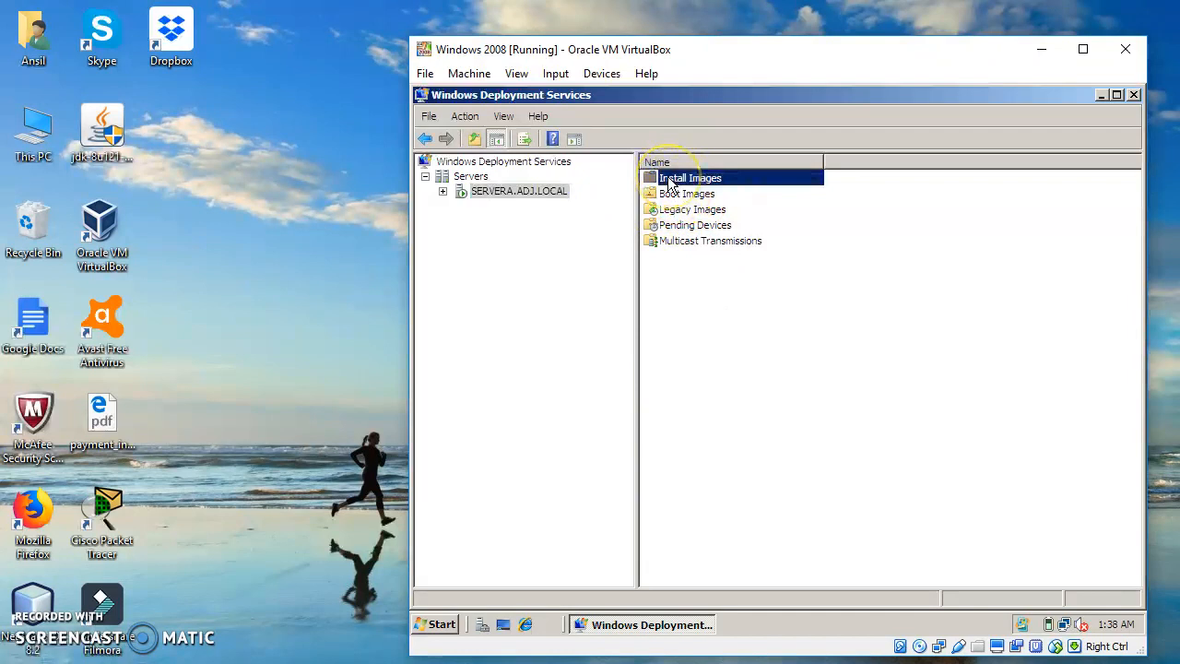
pyautogui.doubleClick(669, 181)
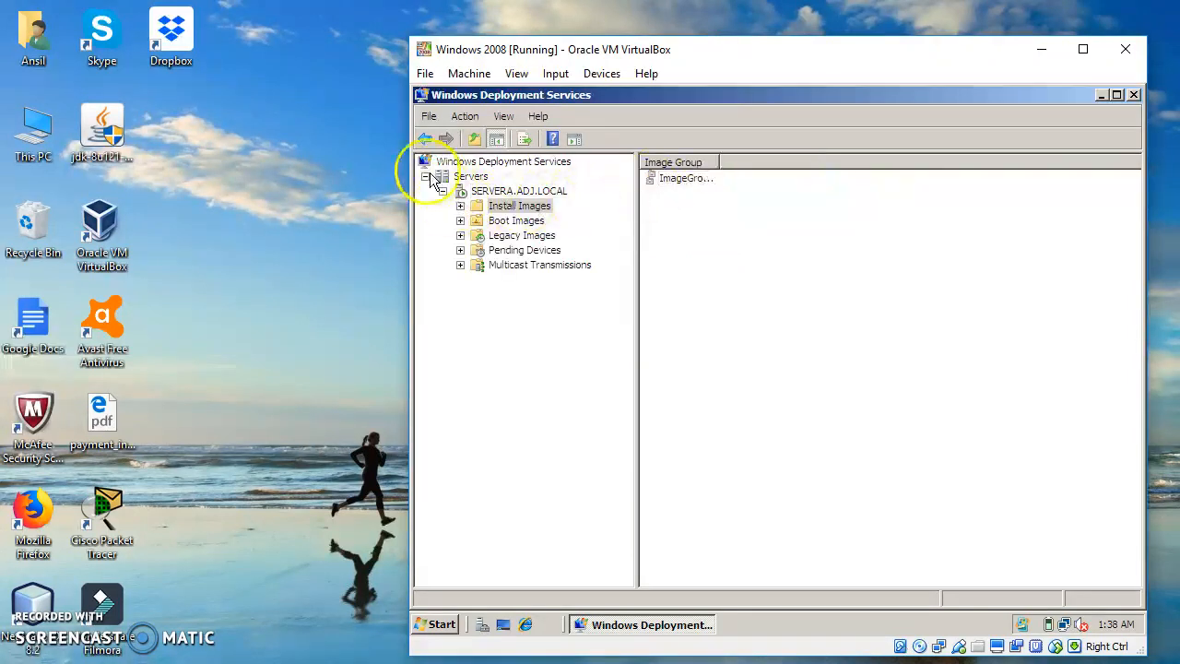
pyautogui.click(522, 224)
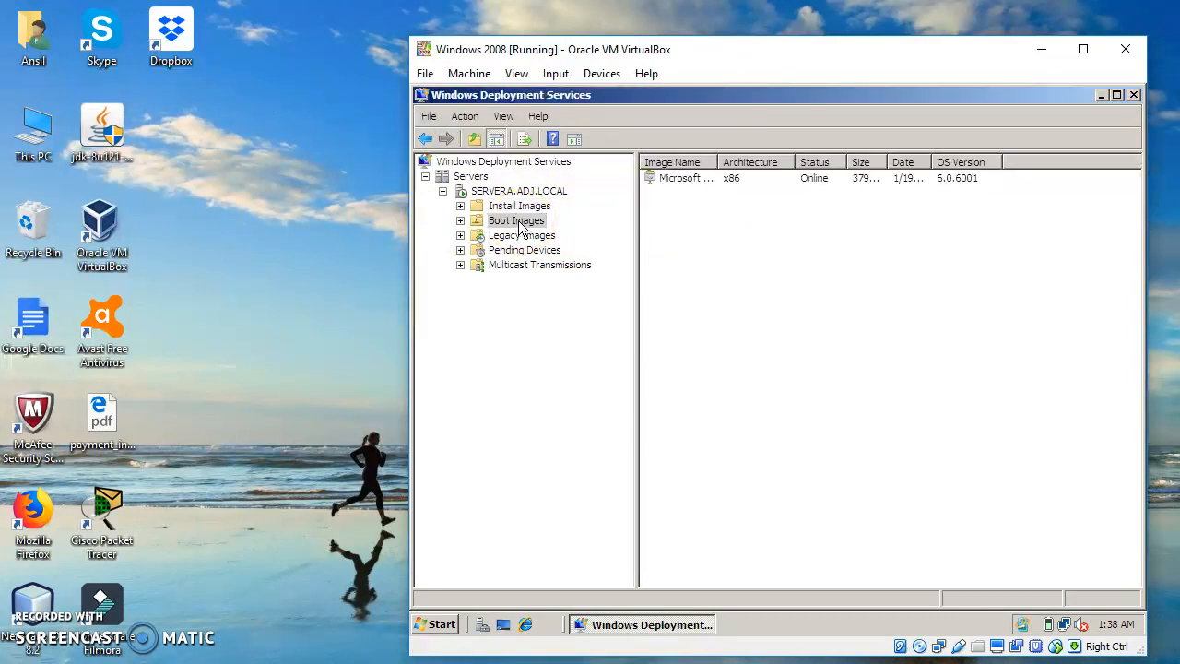
pyautogui.rightClick(514, 227)
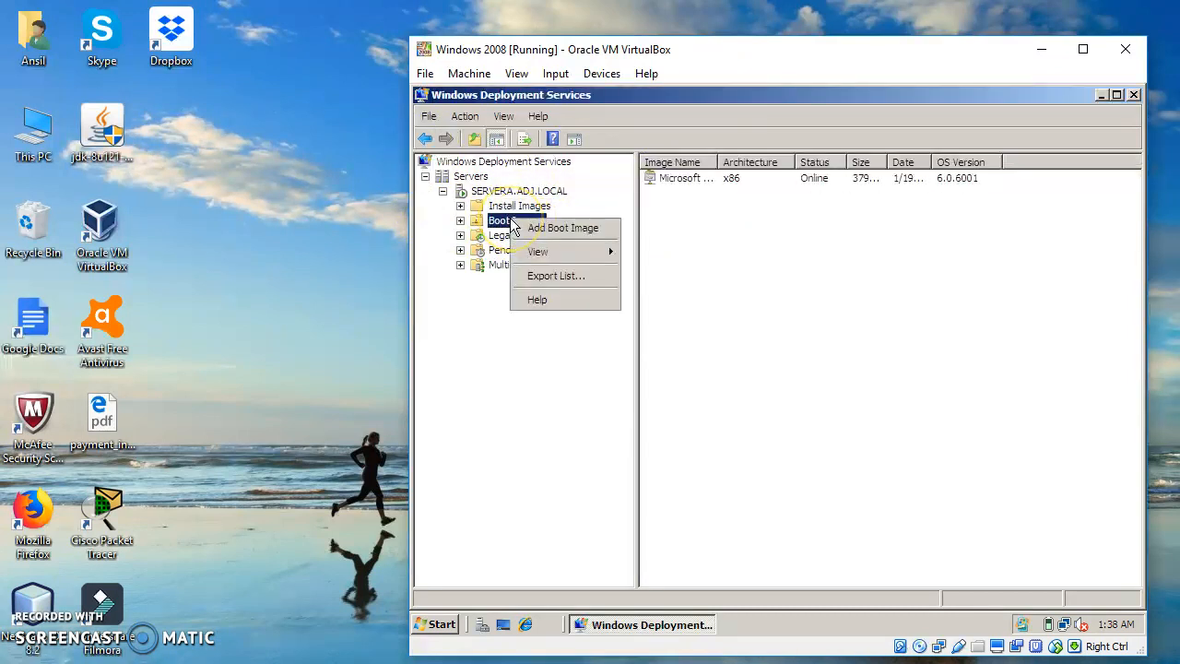
pyautogui.click(562, 235)
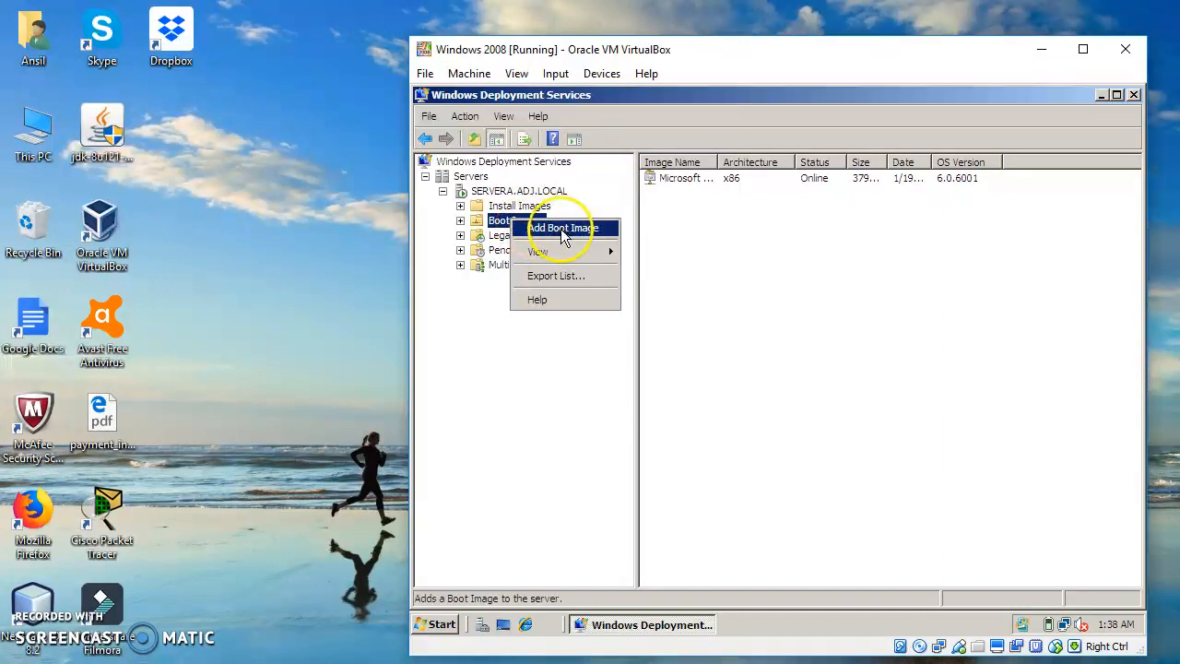
pyautogui.doubleClick(503, 206)
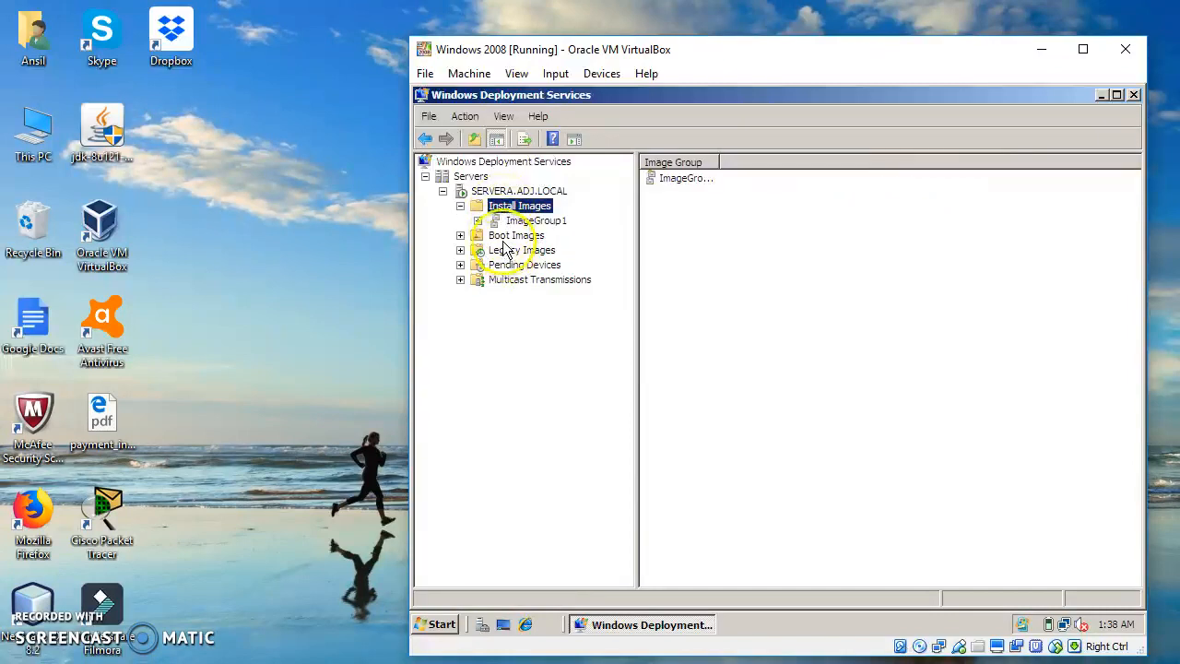
pyautogui.click(503, 236)
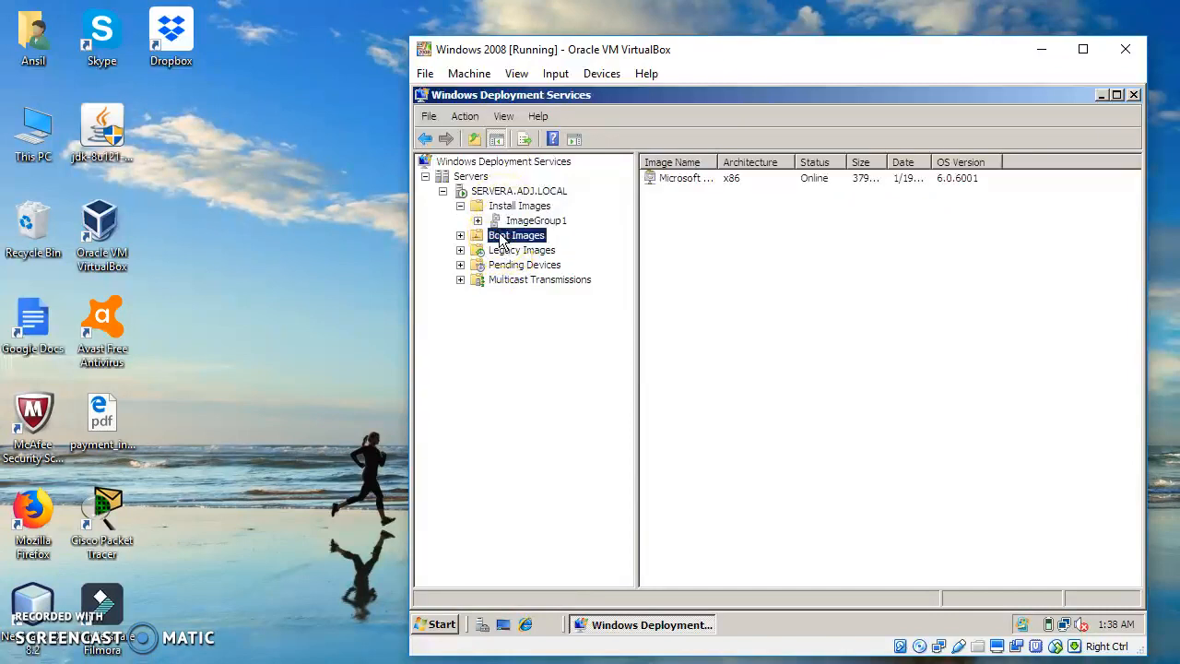